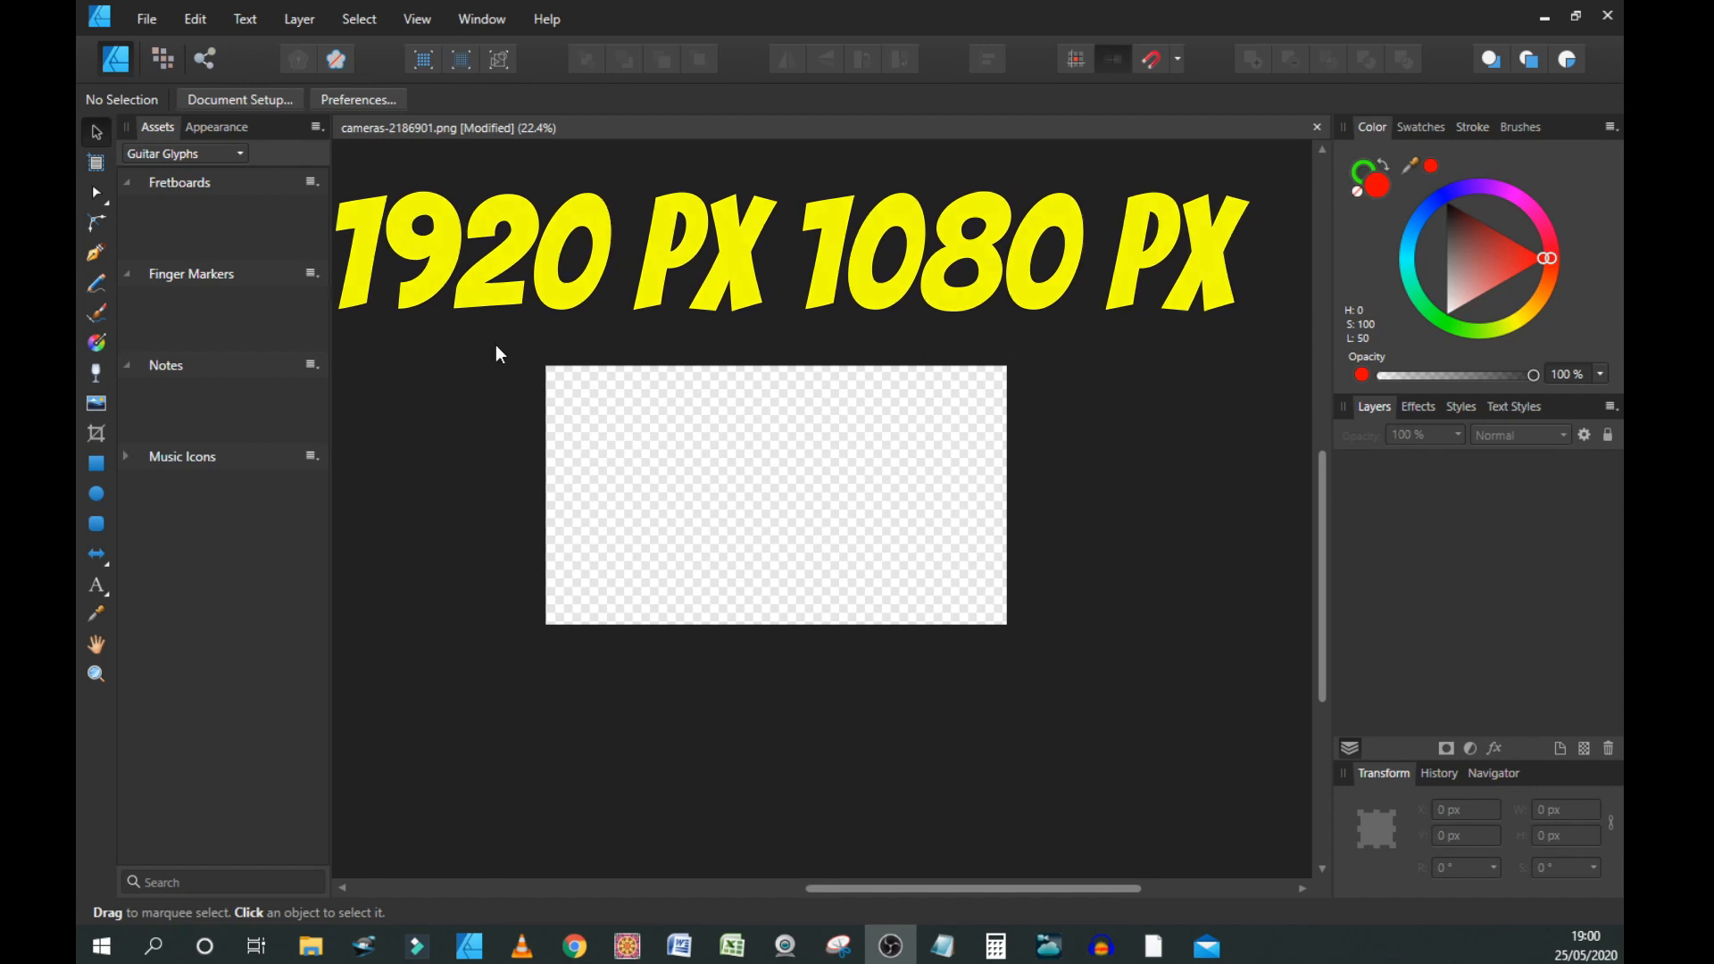
- Place the background-1157112_1920 image from the TubeTechs folder onto the blank canvas
{"action": "left_click", "coordinate": [379, 319]}
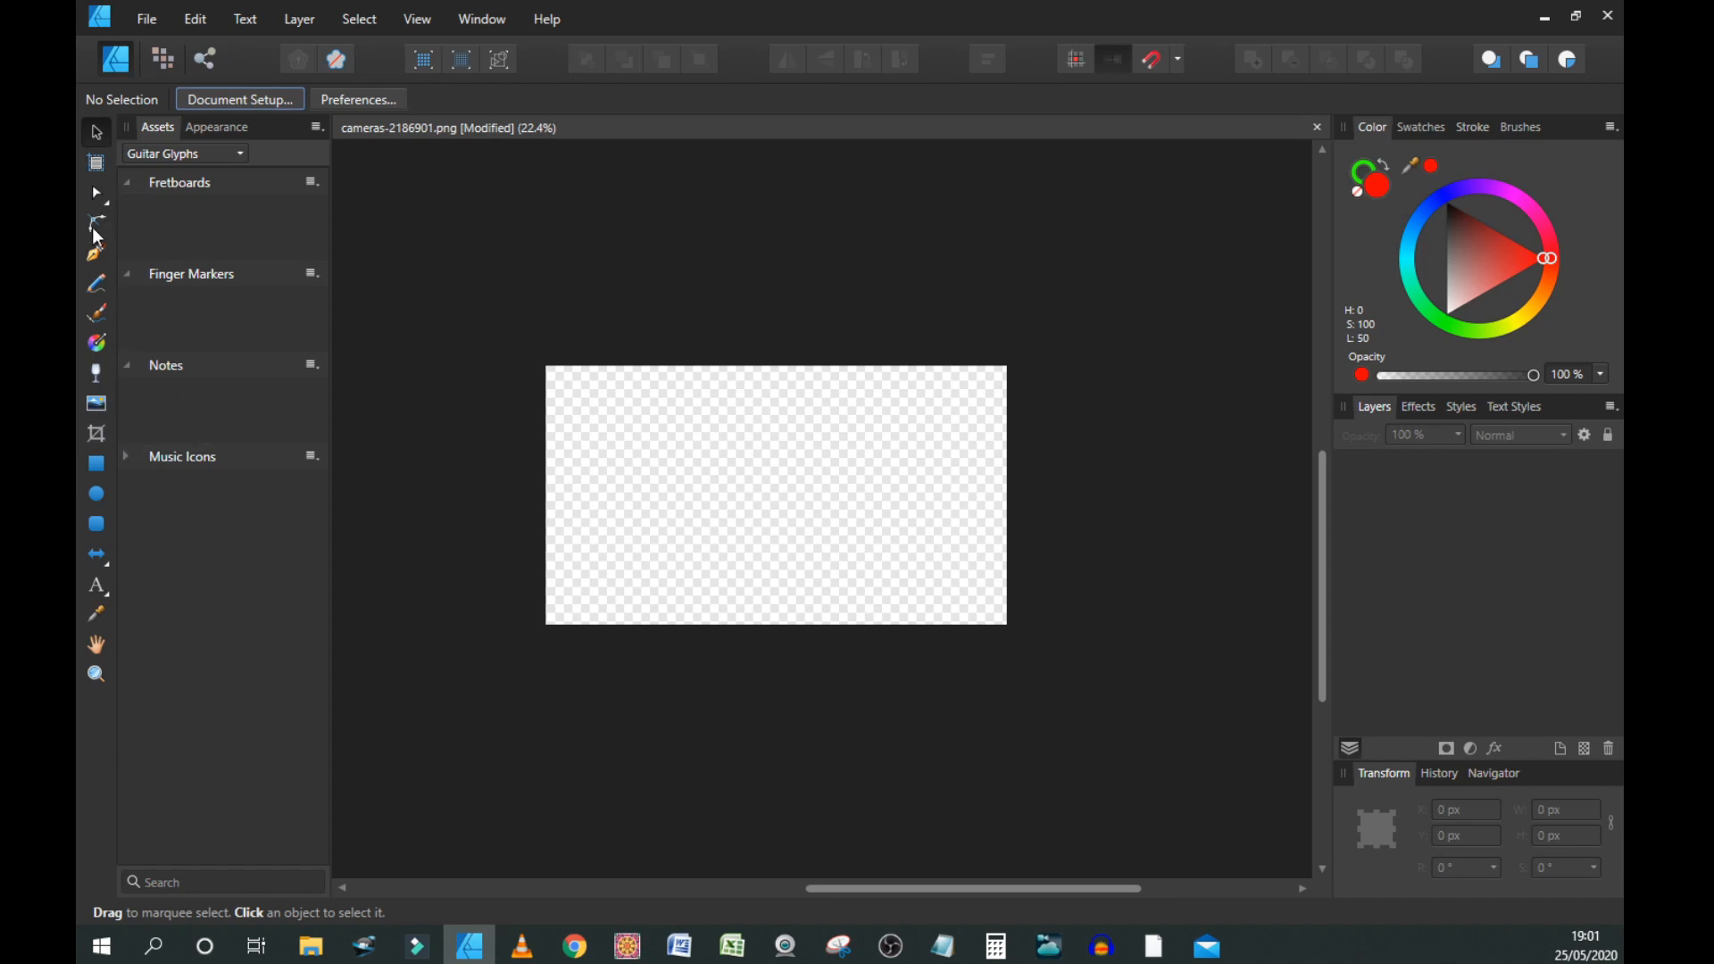
{"action": "left_click", "coordinate": [97, 407]}
{"action": "left_click", "coordinate": [455, 193]}
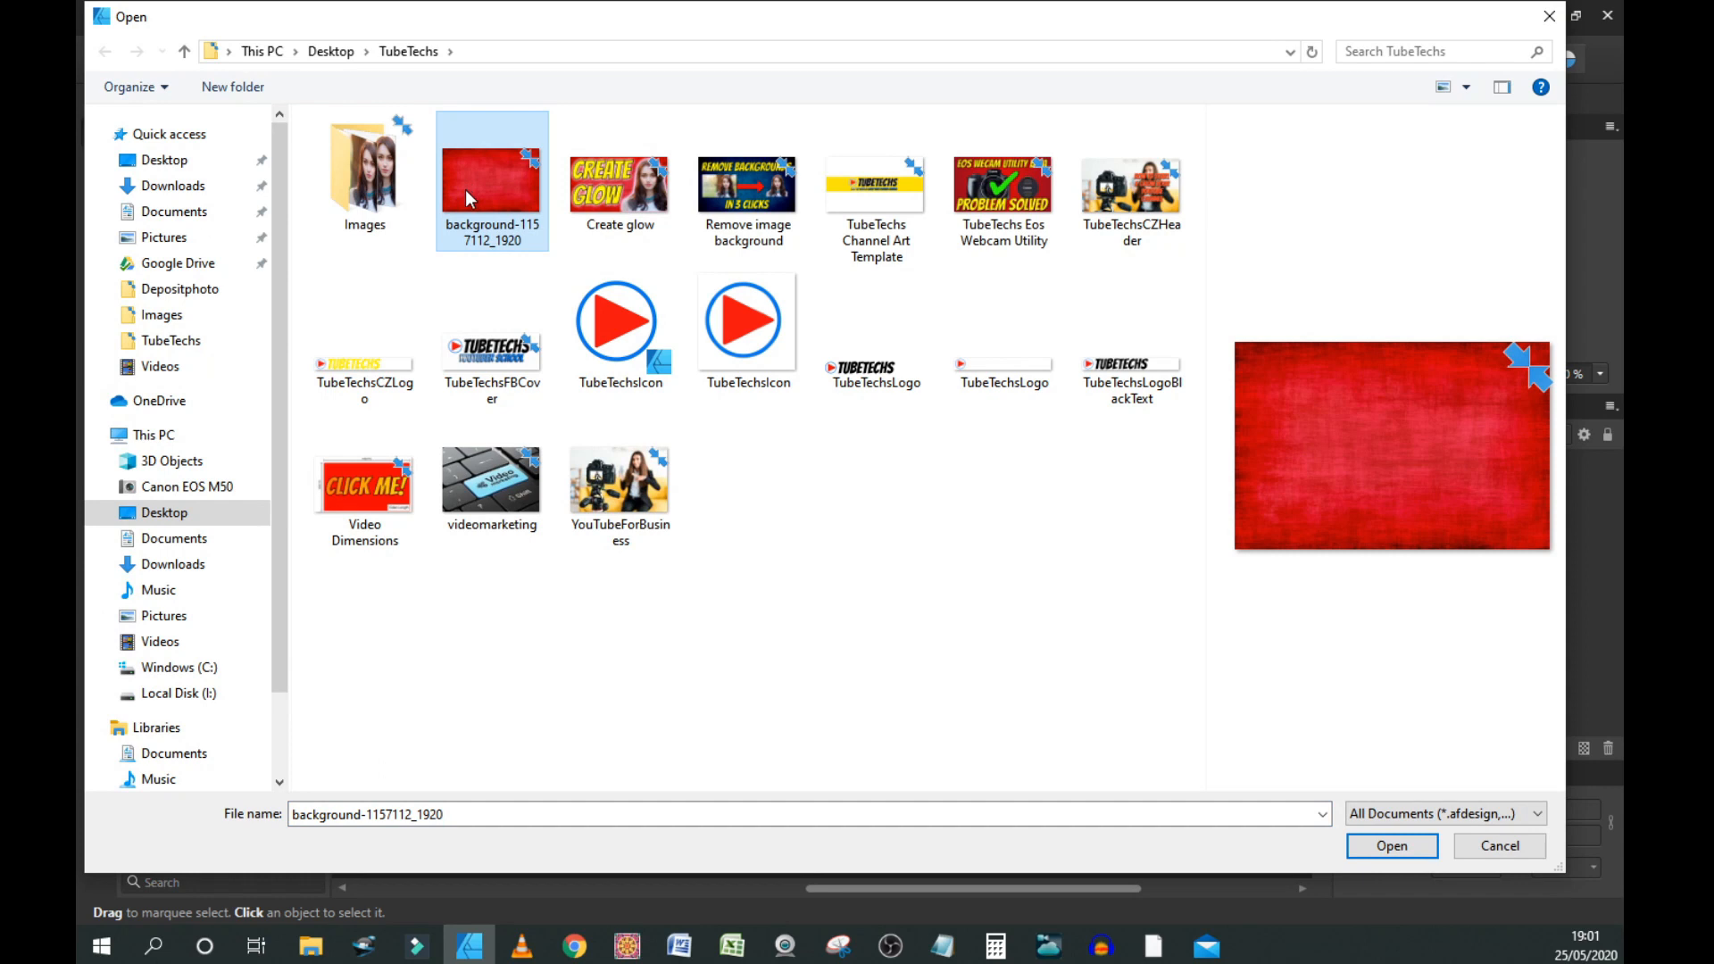
{"action": "left_click", "coordinate": [1393, 848]}
{"action": "left_click", "coordinate": [532, 350]}
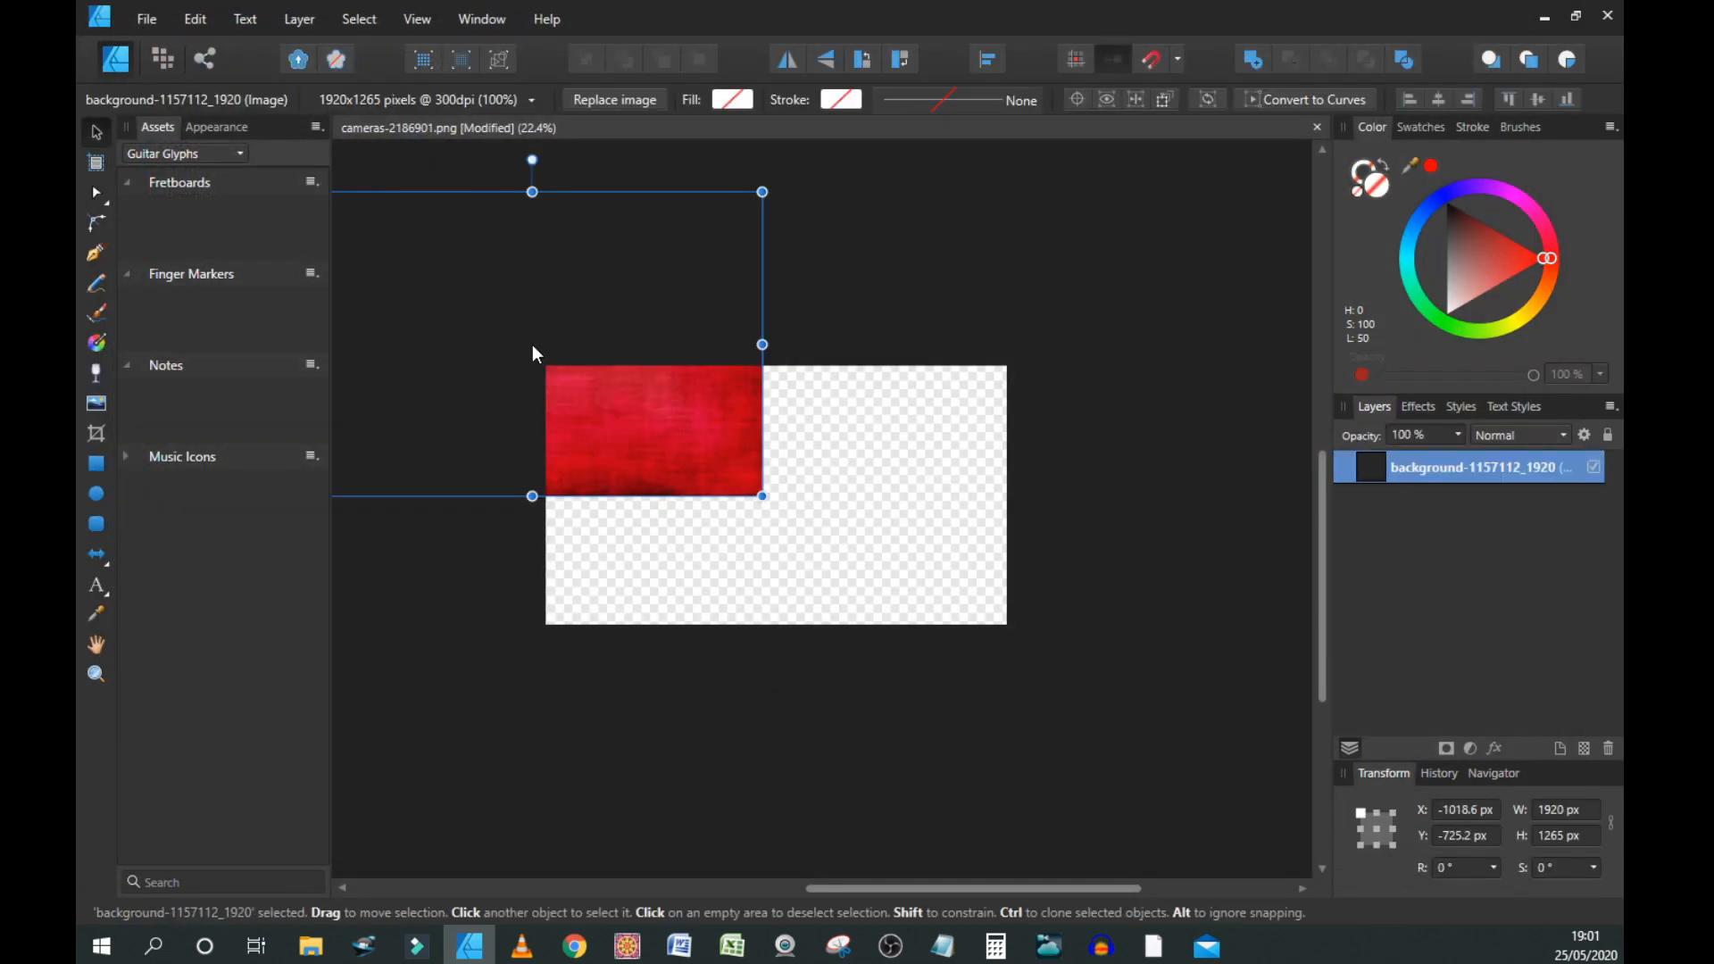
- Move the red background over the canvas and enlarge it to about 2012 × 1326 px so it covers the whole canvas
{"action": "left_click_drag", "start_coordinate": [523, 300], "coordinate": [761, 457]}
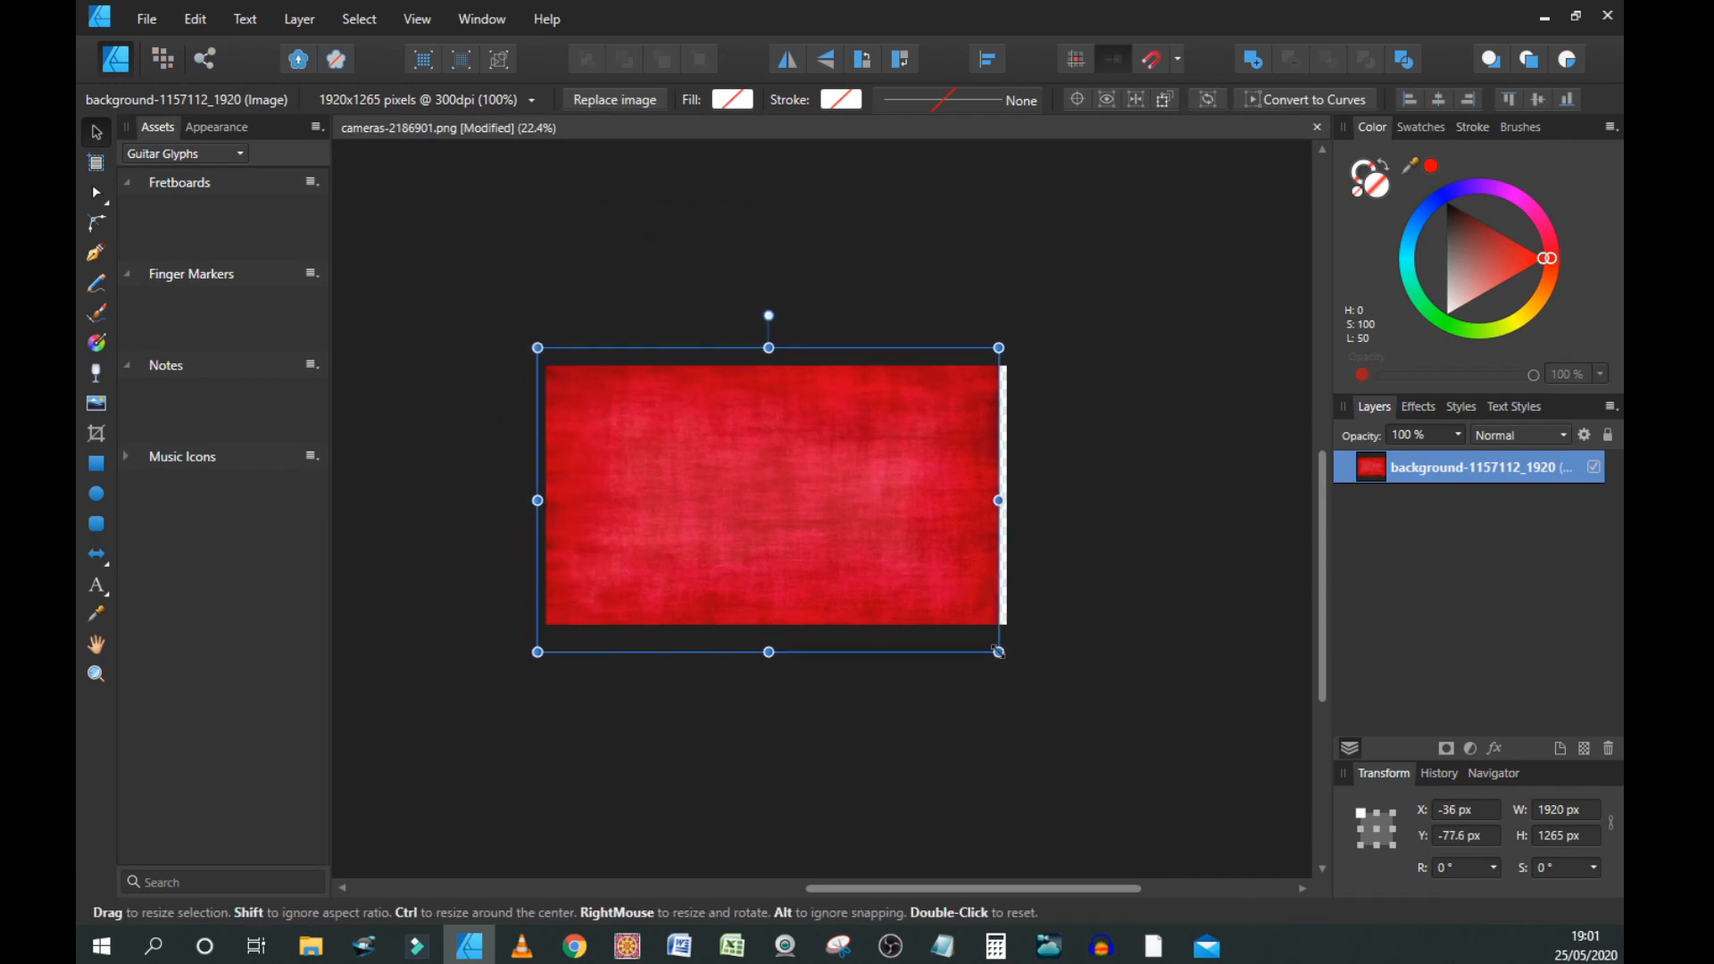
{"action": "left_click_drag", "start_coordinate": [999, 653], "coordinate": [1021, 655]}
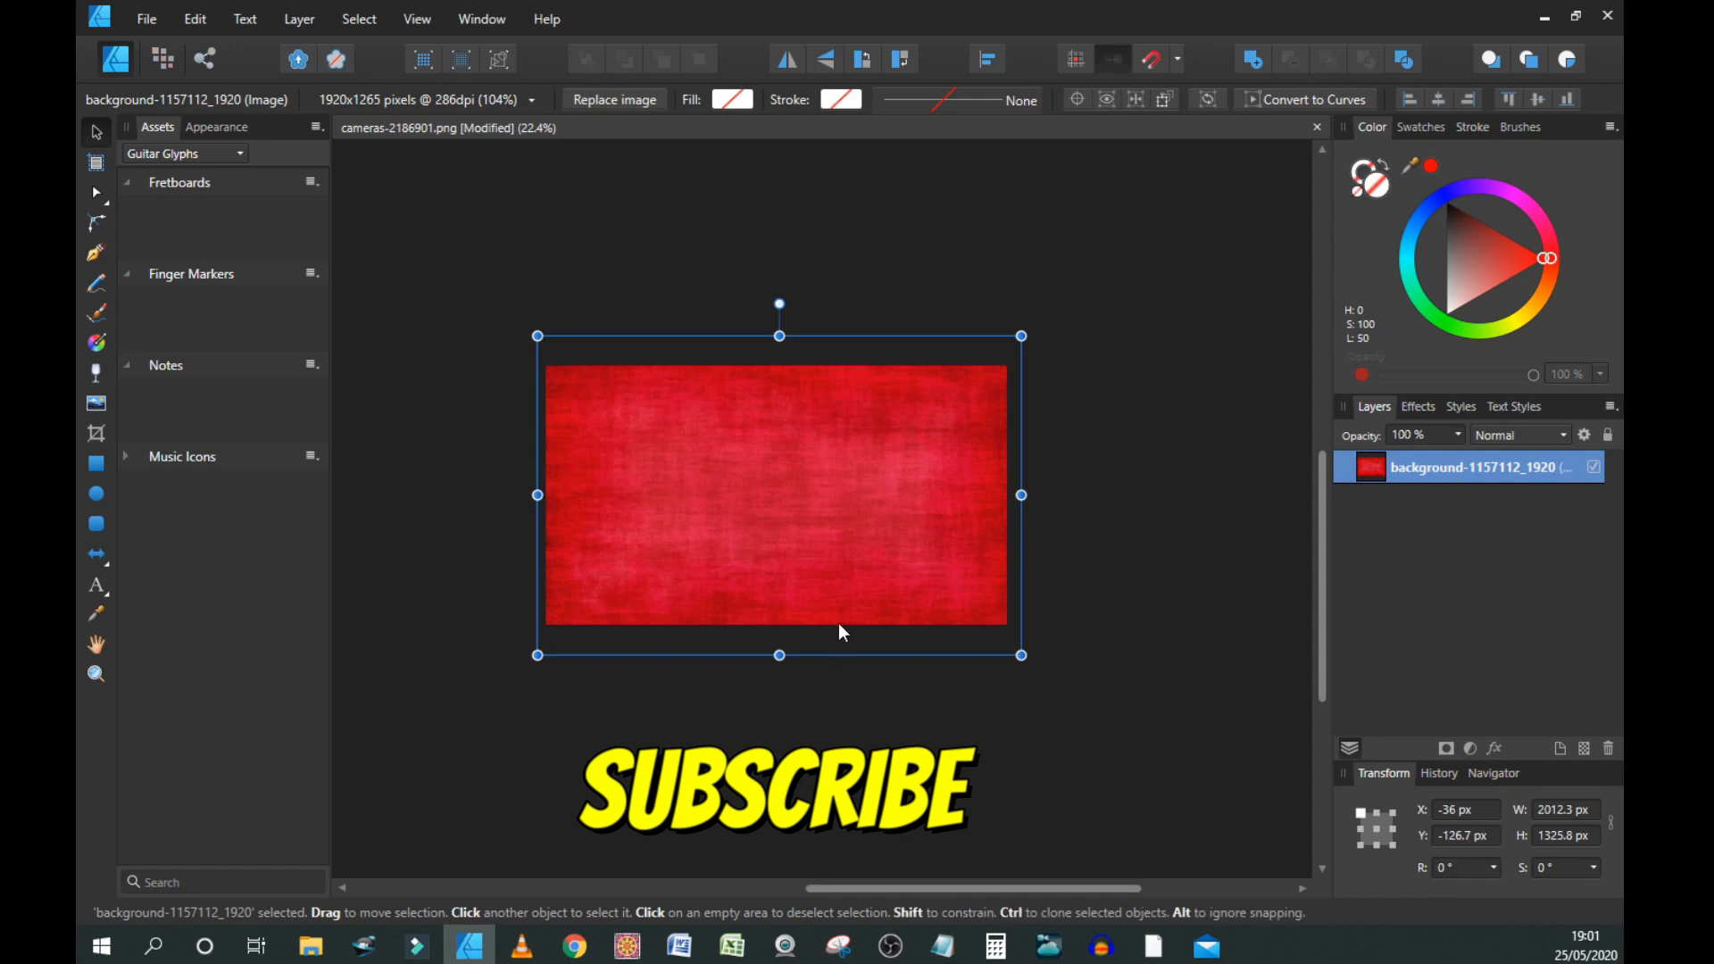
{"action": "left_click_drag", "start_coordinate": [838, 619], "coordinate": [837, 614]}
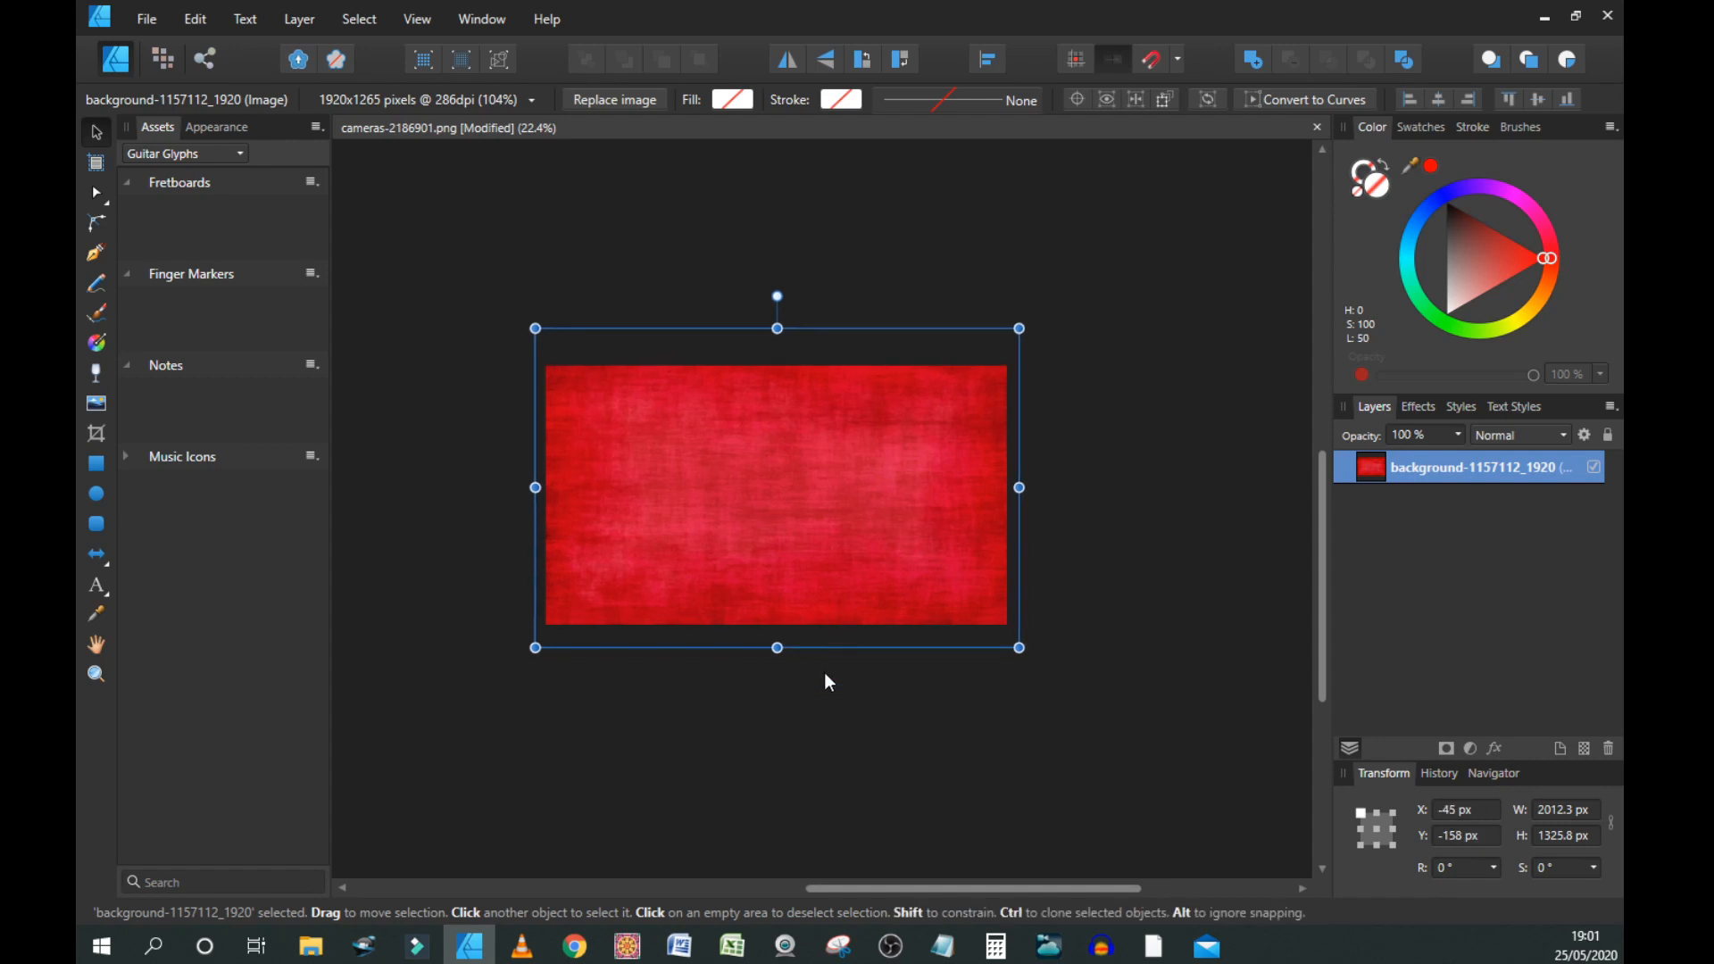
{"action": "left_click", "coordinate": [1126, 614]}
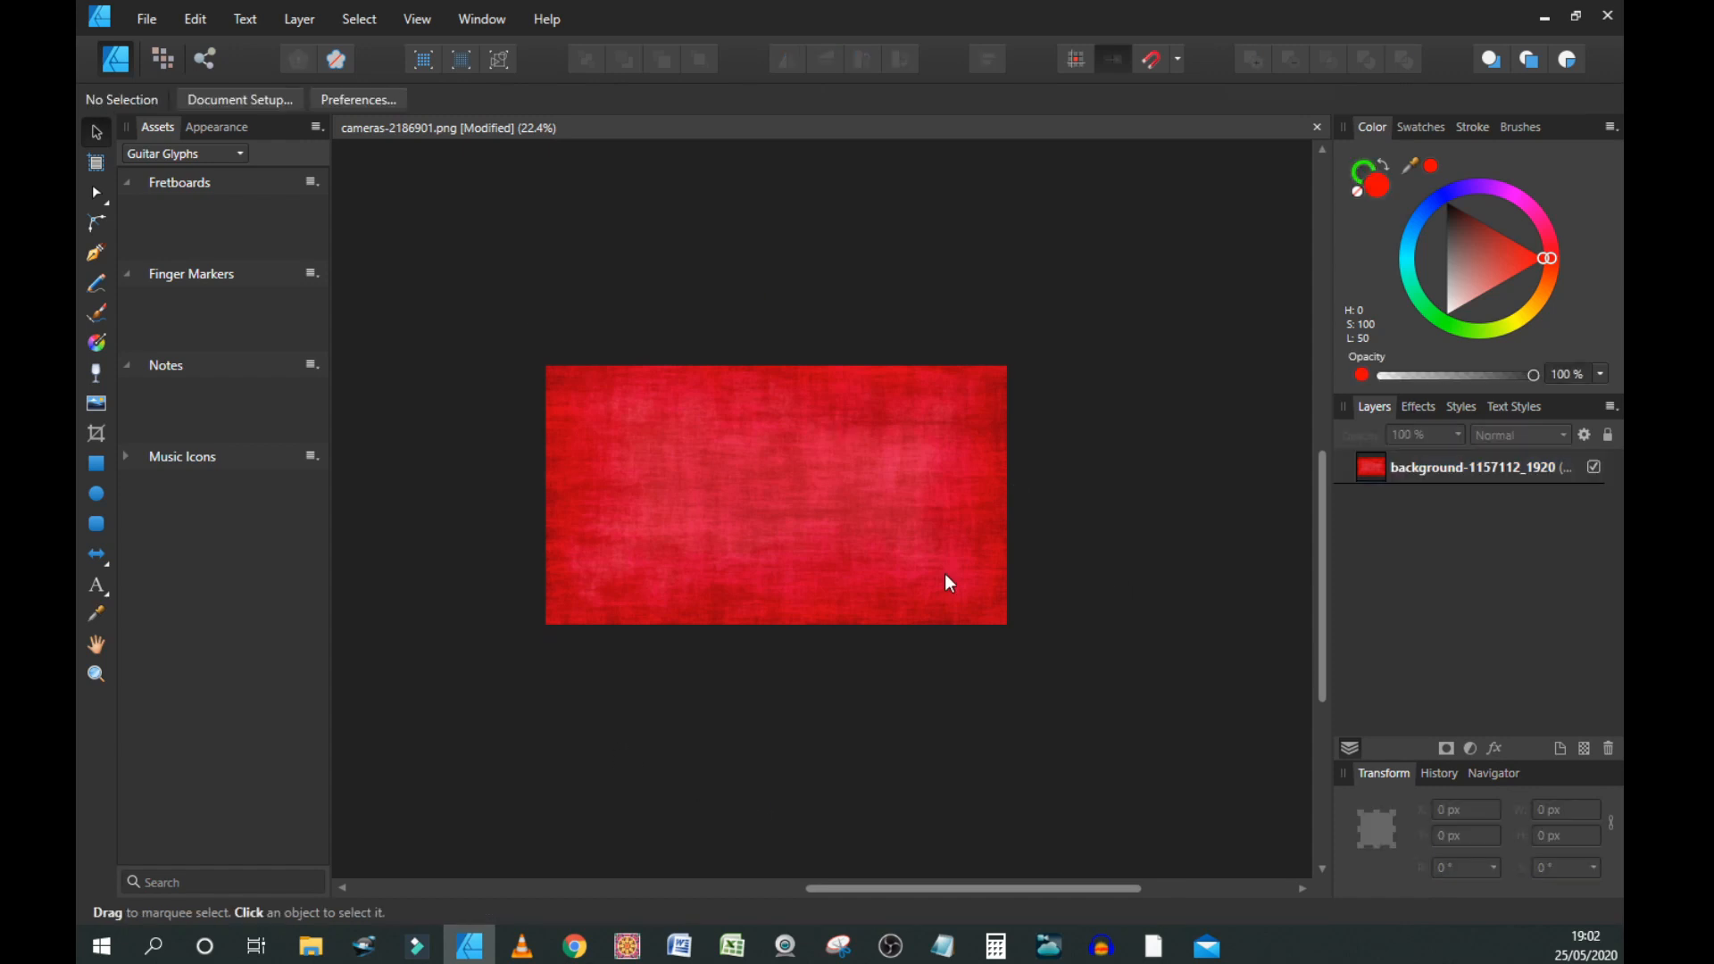
{"action": "left_click", "coordinate": [147, 20]}
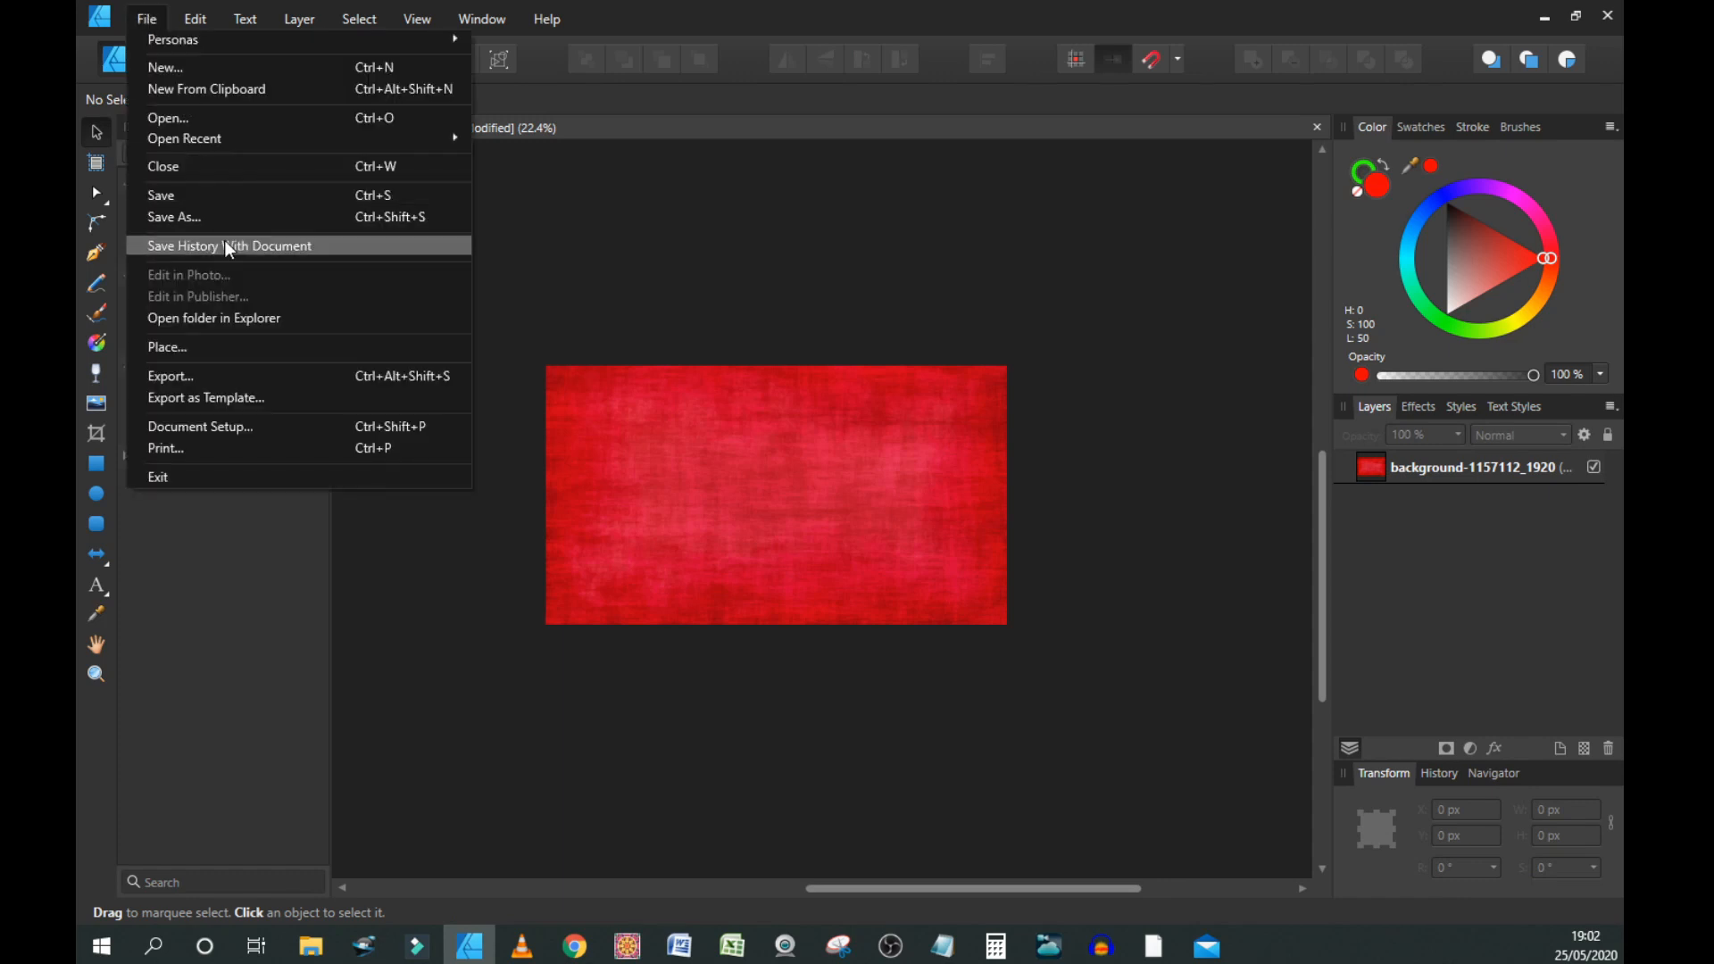
{"action": "left_click", "coordinate": [268, 563]}
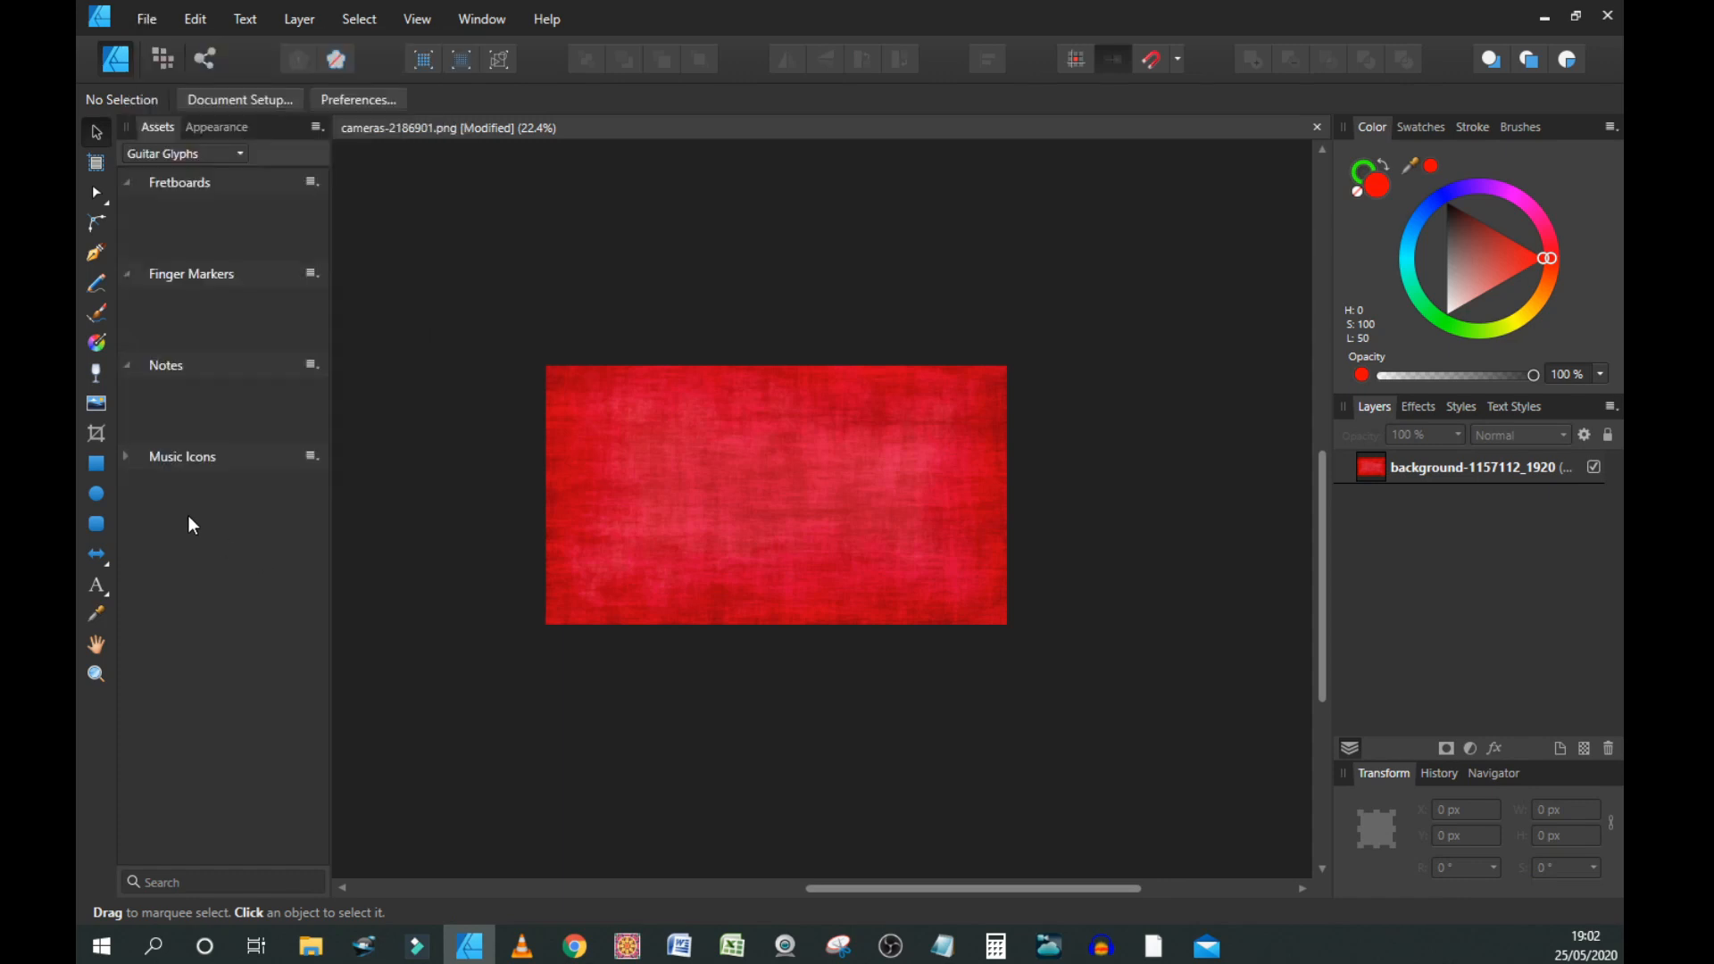
- Place the image_1-removebg-preview cutout from the Images folder at about 1731 × 1151 px on the right half of the background
{"action": "left_click", "coordinate": [100, 406]}
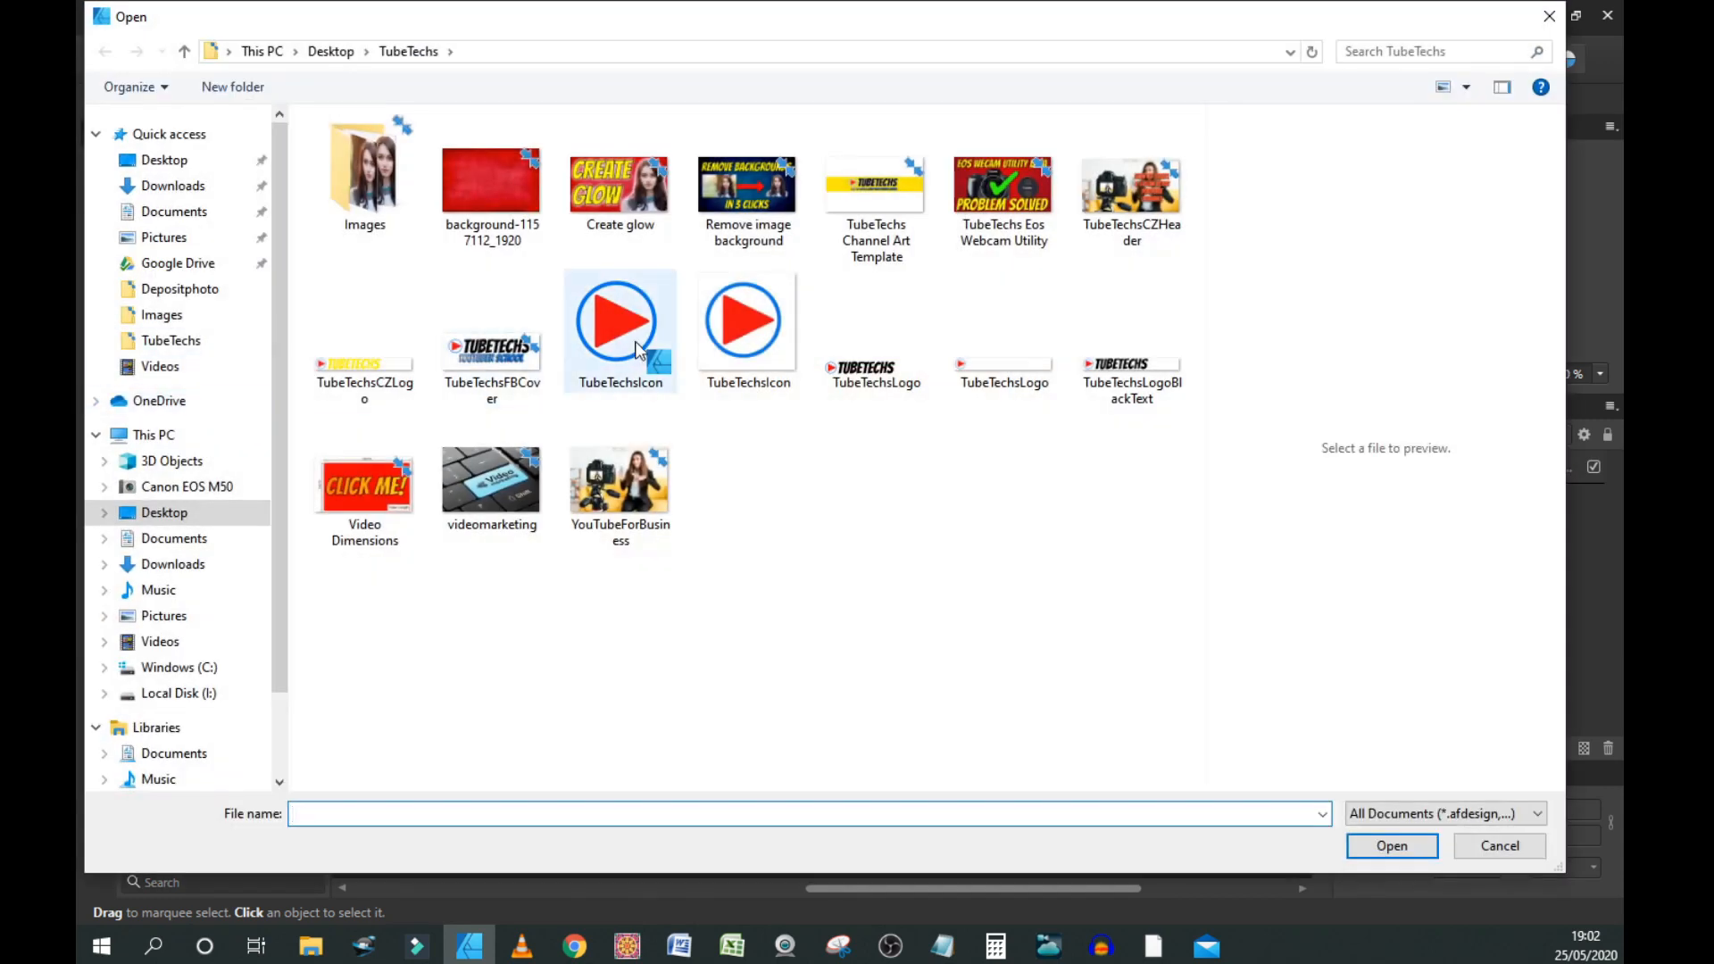
{"action": "double_click", "coordinate": [368, 180]}
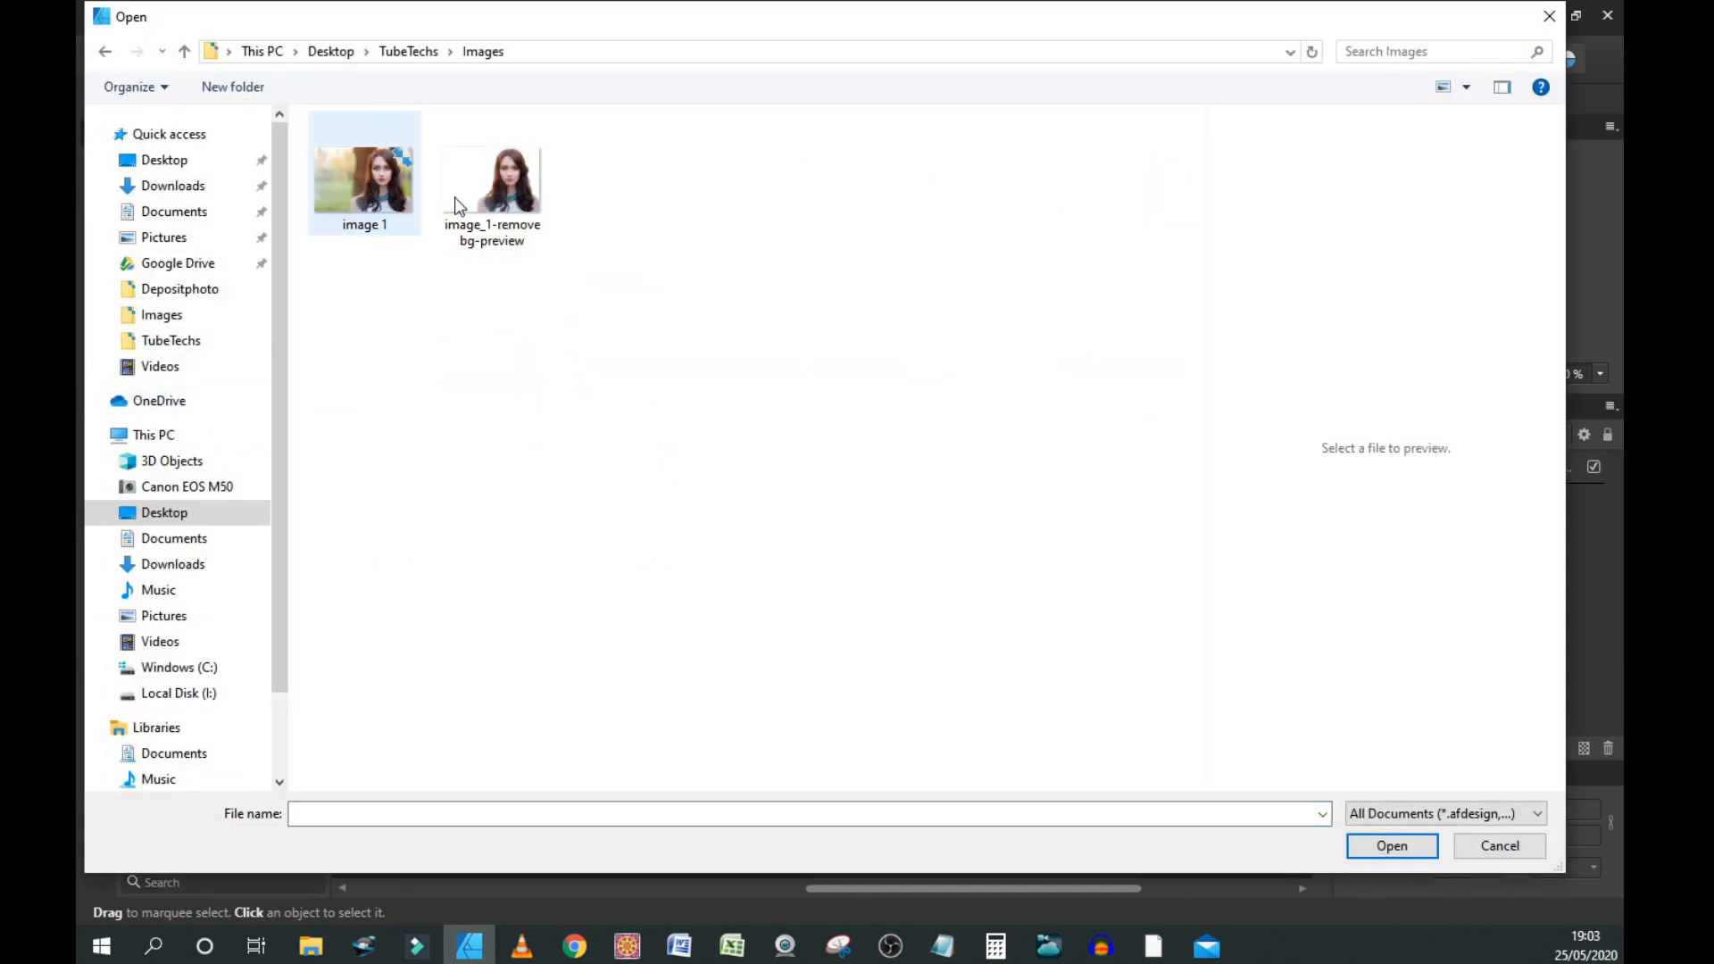
{"action": "left_click", "coordinate": [486, 194]}
{"action": "left_click", "coordinate": [1417, 843]}
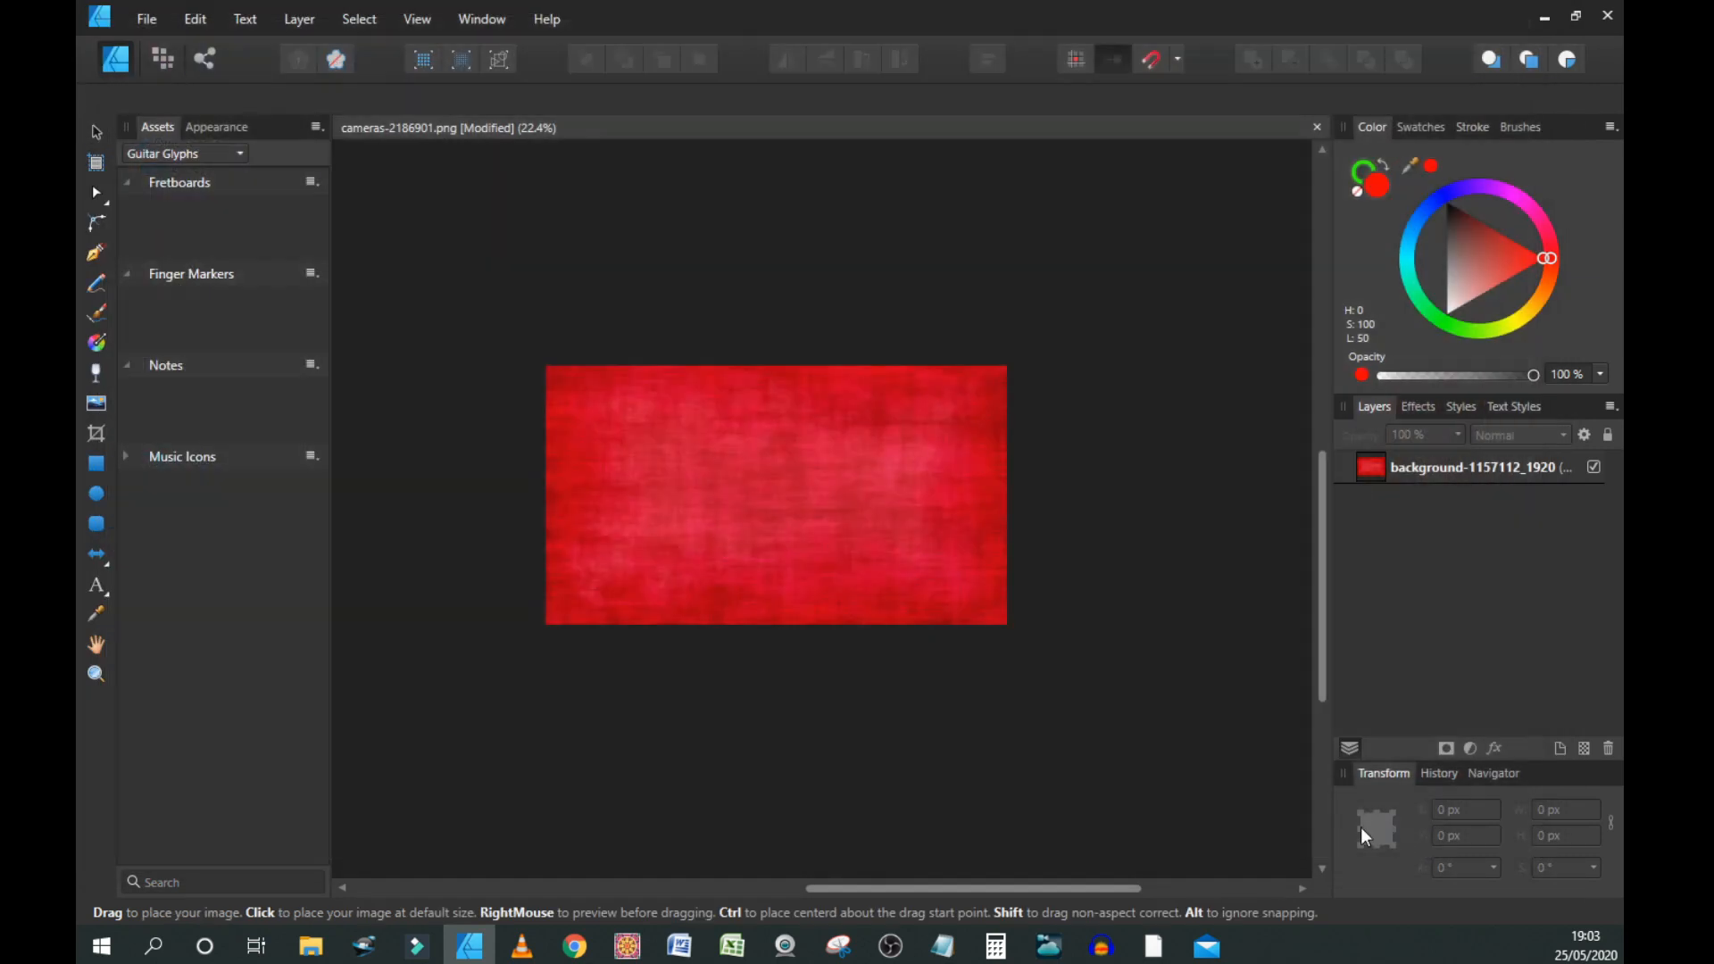
{"action": "left_click_drag", "start_coordinate": [677, 460], "coordinate": [893, 473]}
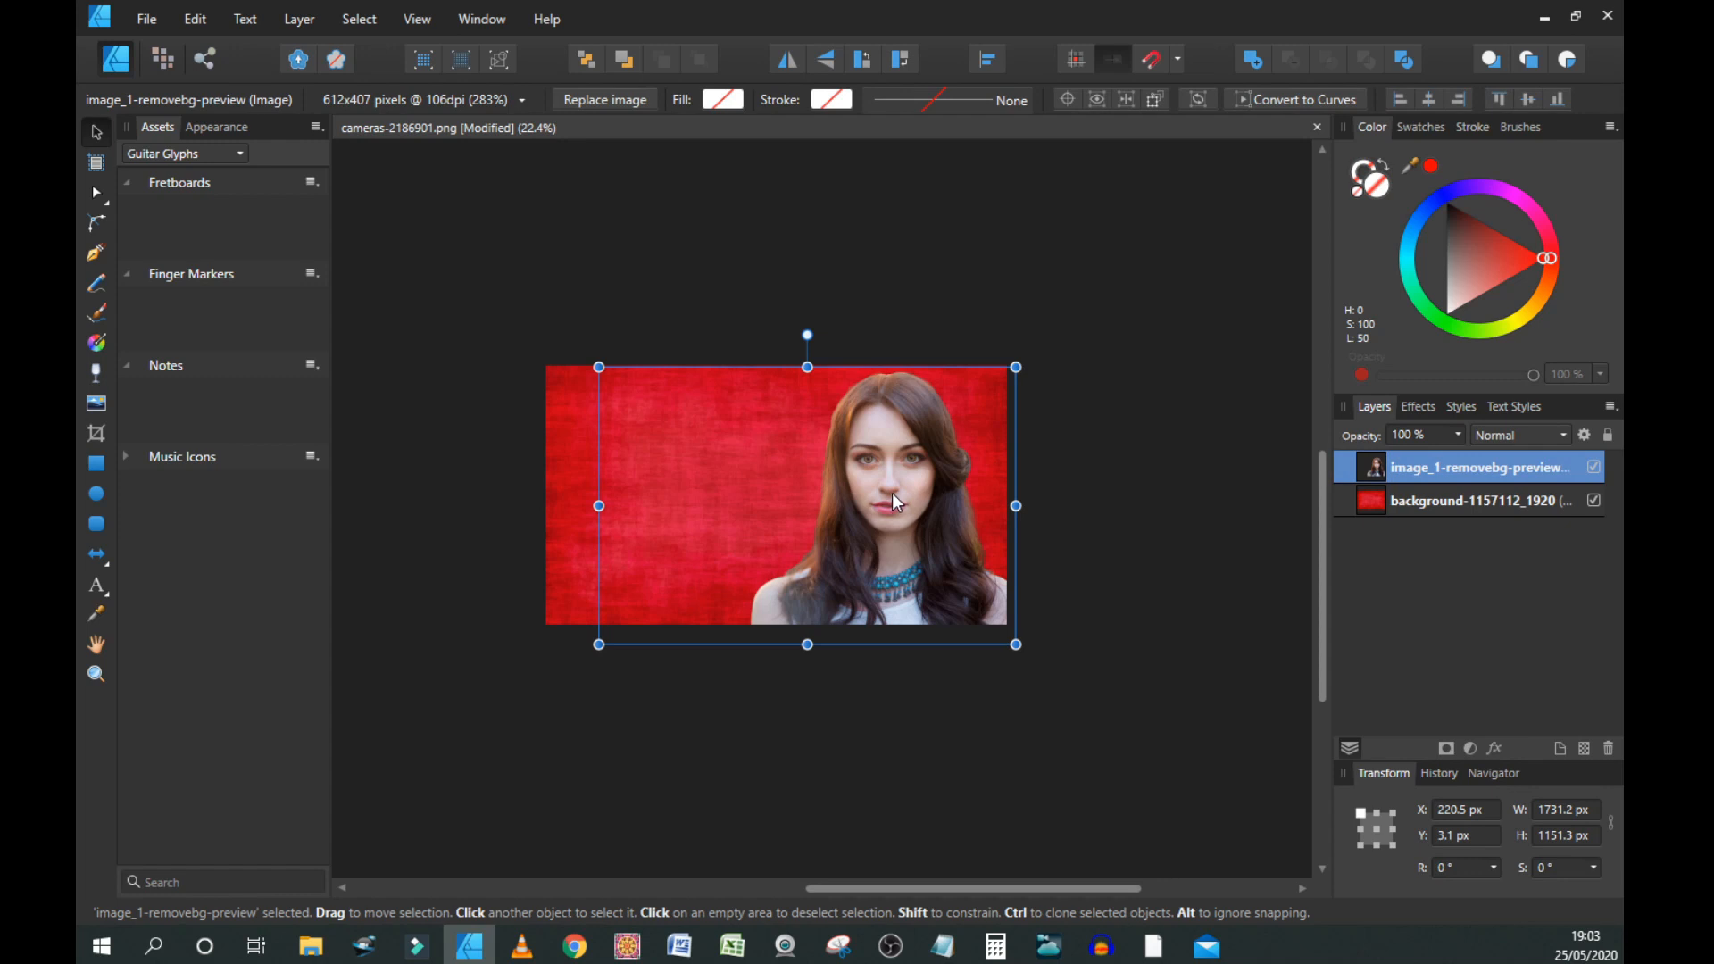
{"action": "left_click_drag", "start_coordinate": [893, 494], "coordinate": [905, 494]}
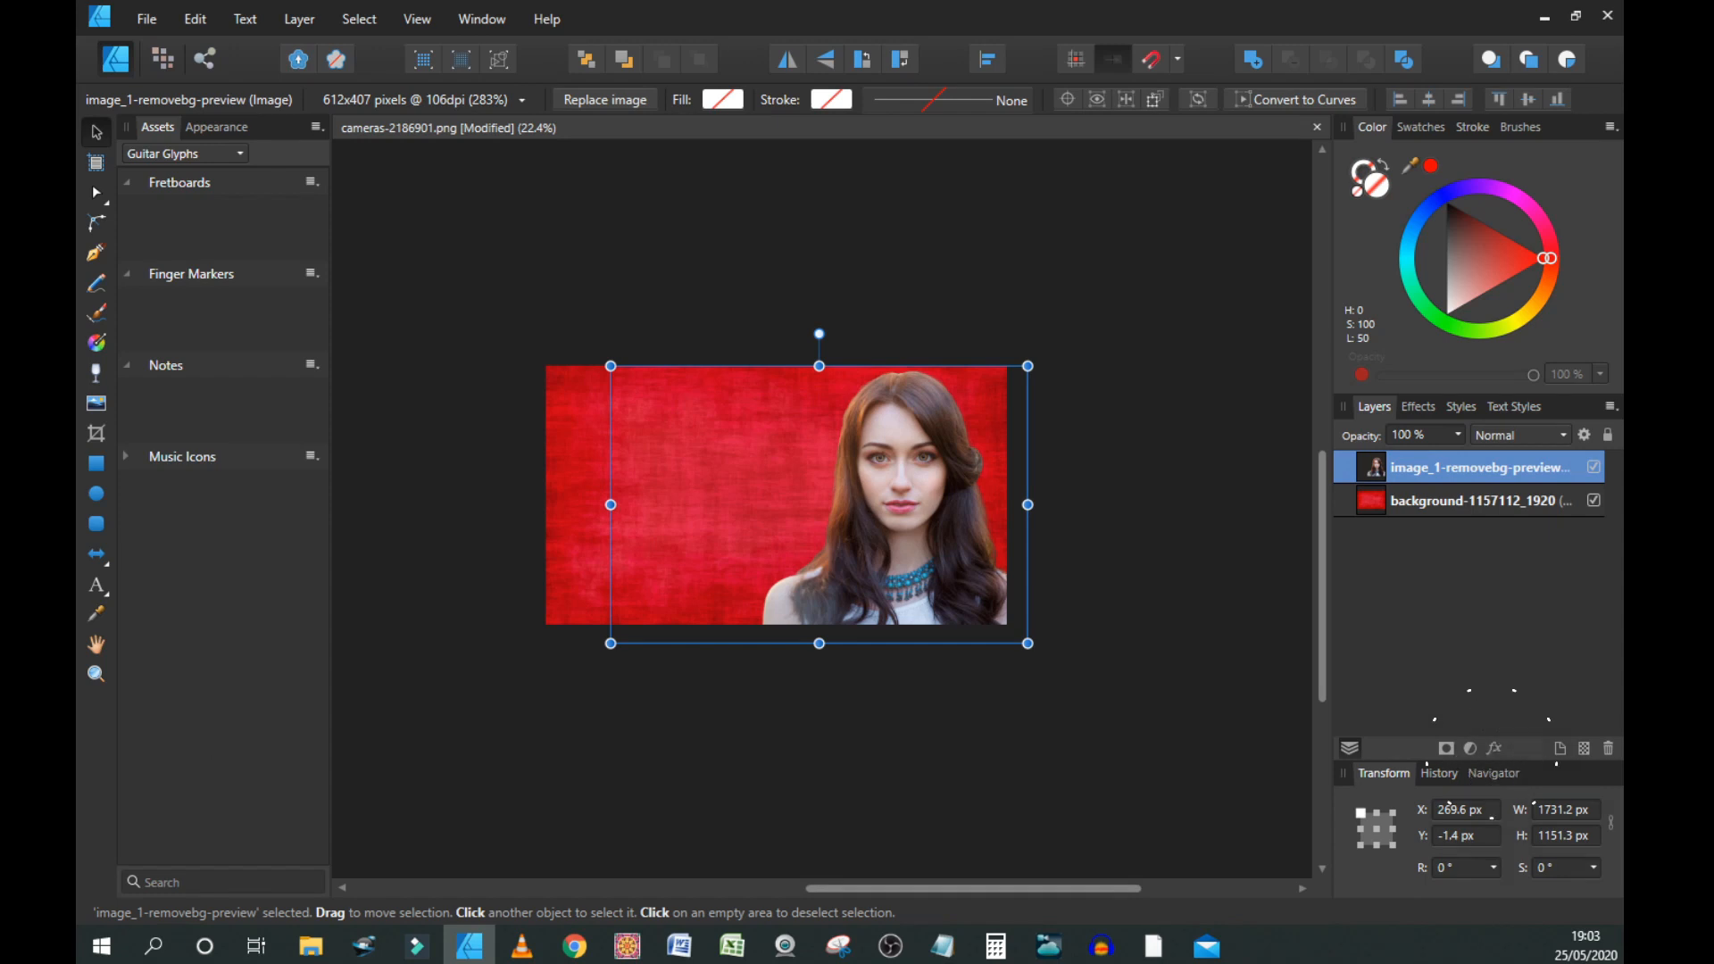
- Enable an Outer Shadow layer effect on the woman cutout and set its blend mode to Normal
{"action": "left_click", "coordinate": [1495, 748]}
{"action": "left_click_drag", "start_coordinate": [201, 251], "coordinate": [975, 176]}
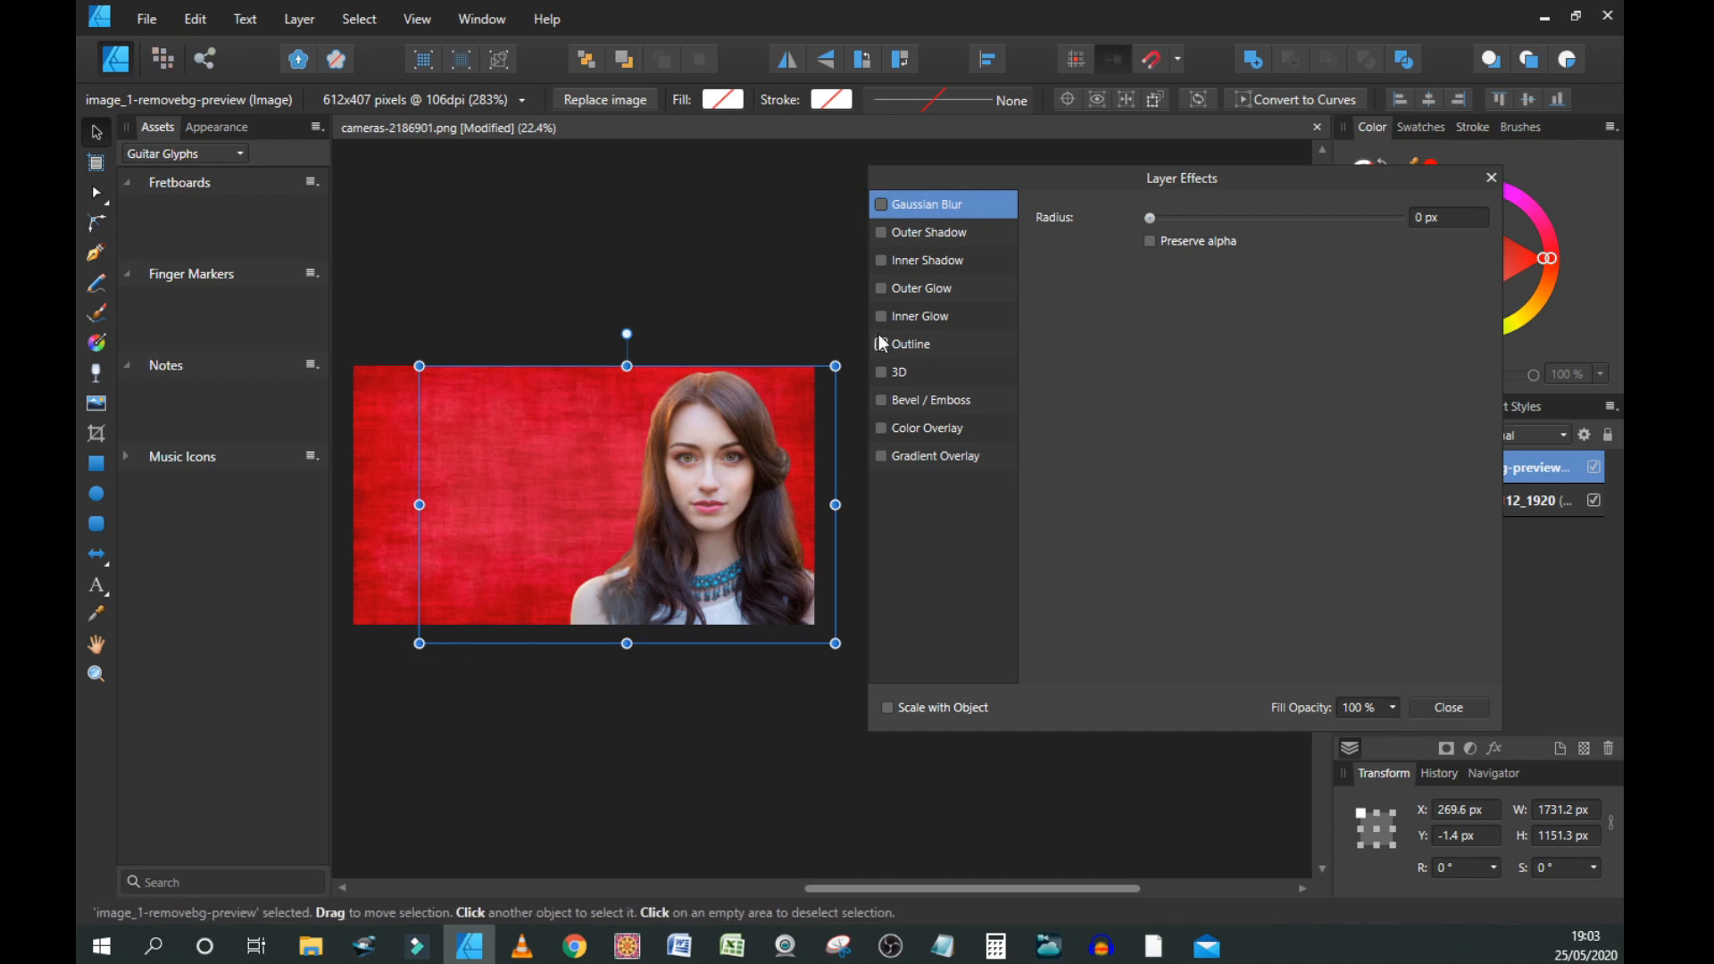
{"action": "left_click", "coordinate": [911, 234]}
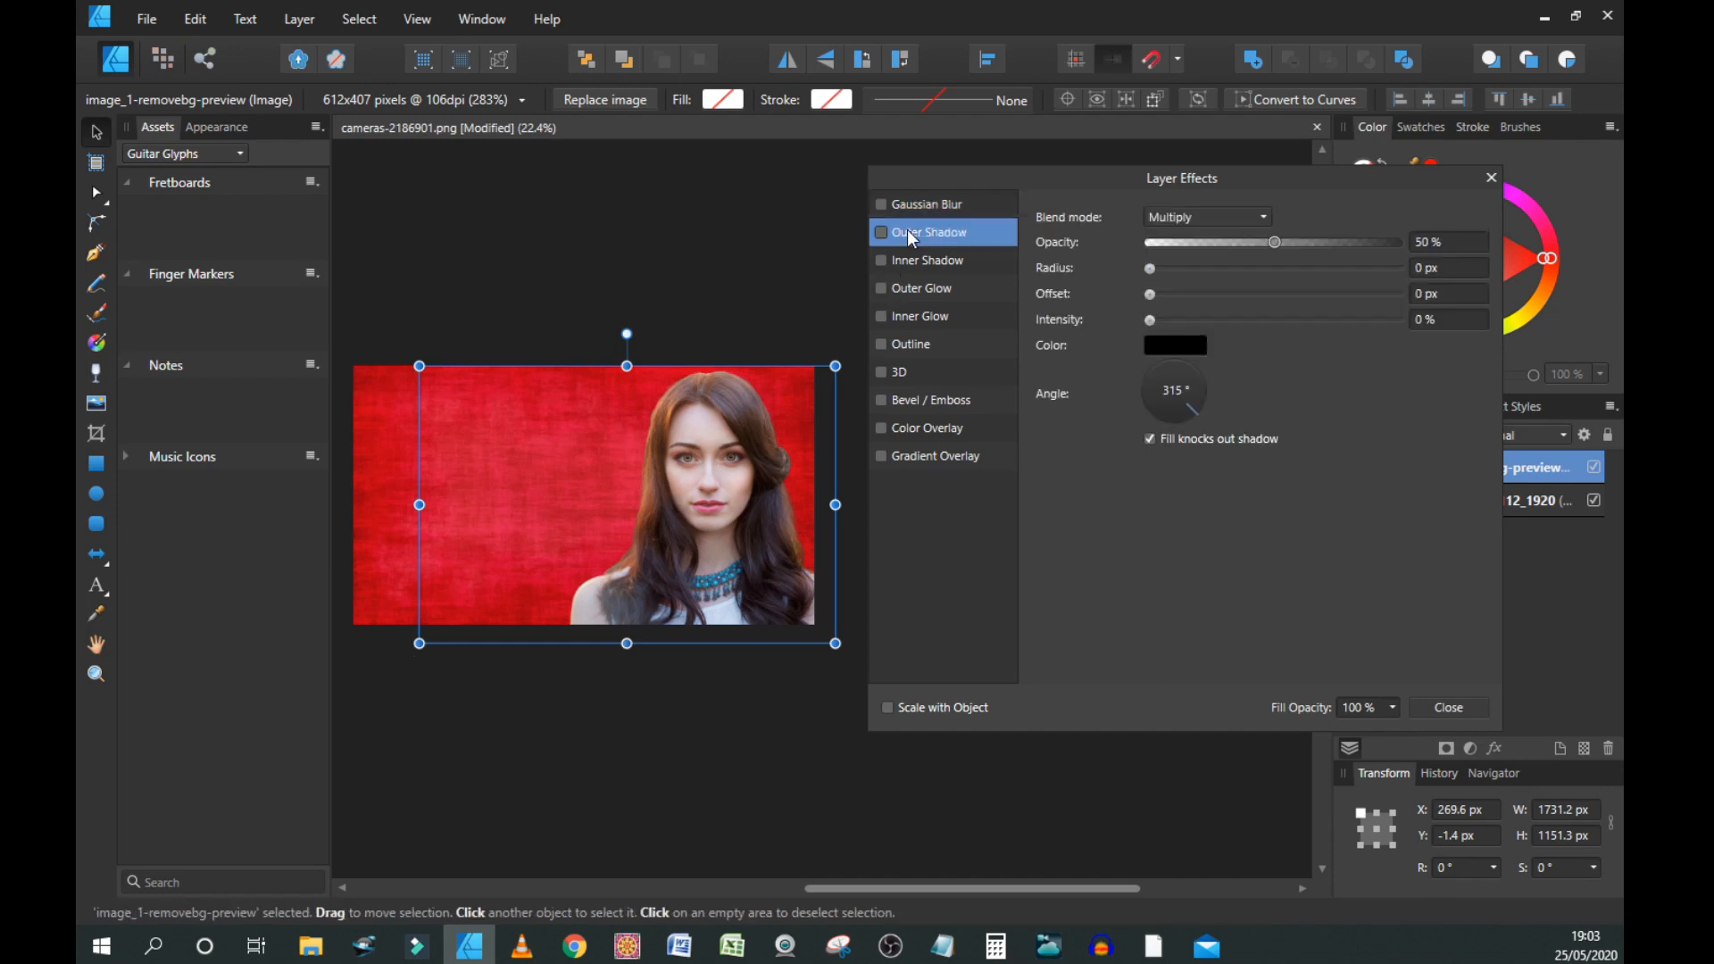
{"action": "left_click", "coordinate": [881, 233]}
{"action": "left_click", "coordinate": [1186, 217]}
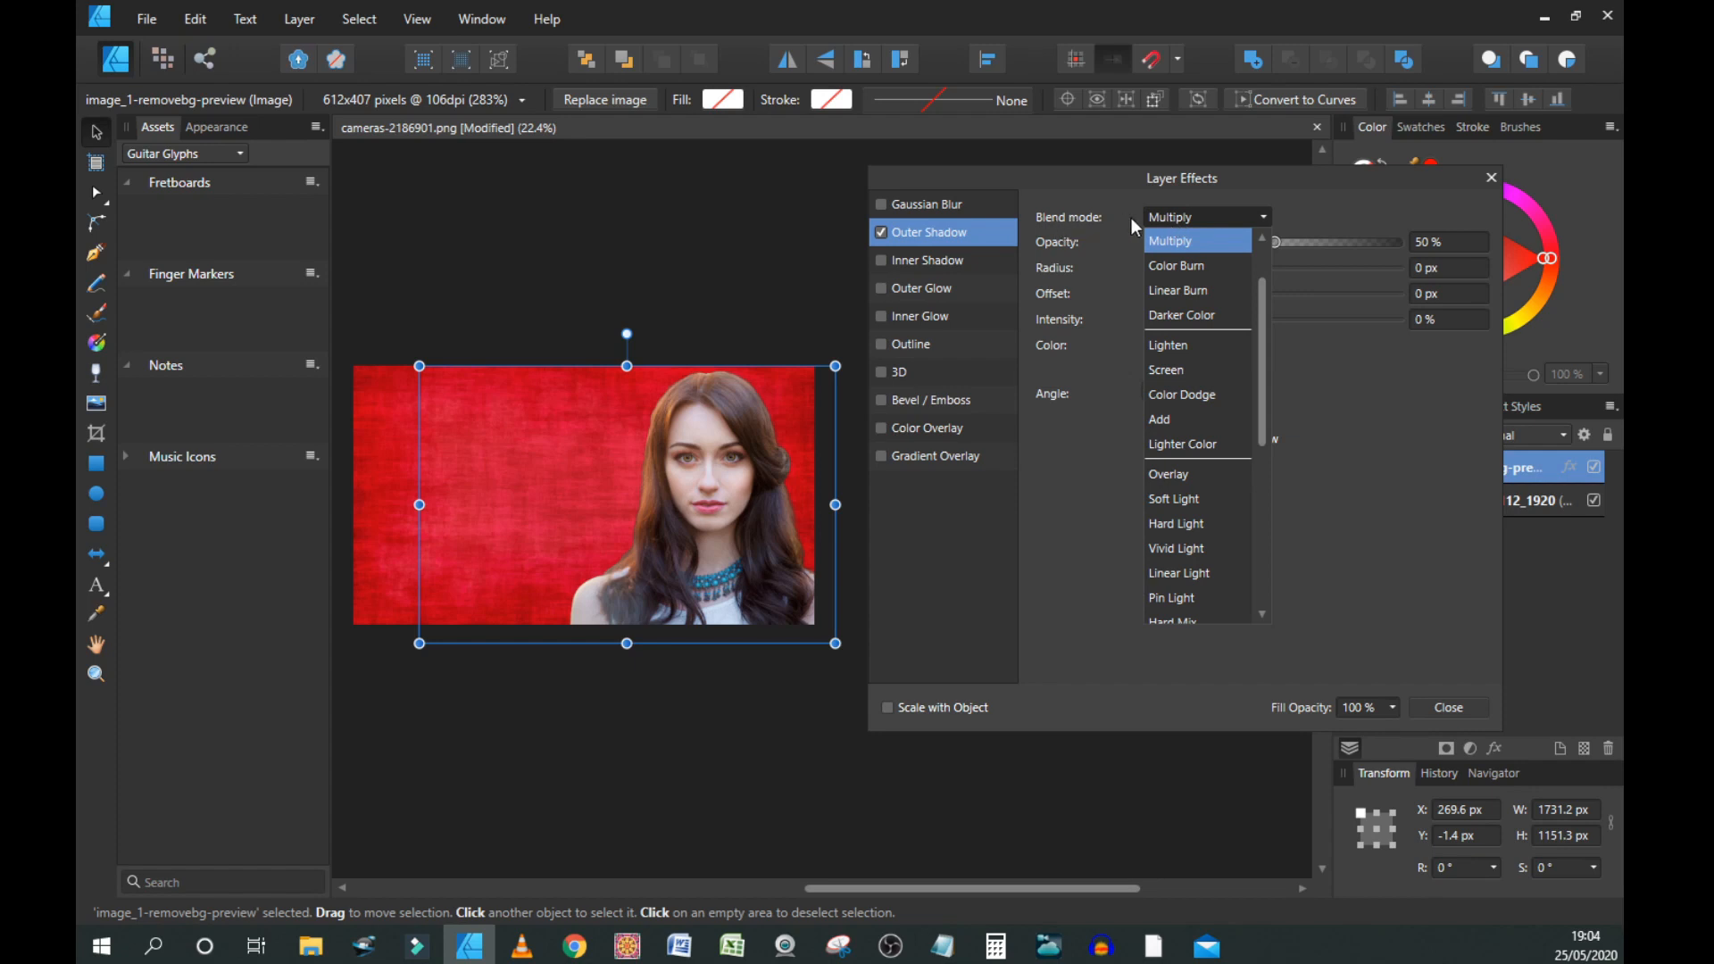
{"action": "left_click_drag", "start_coordinate": [1261, 336], "coordinate": [1262, 268]}
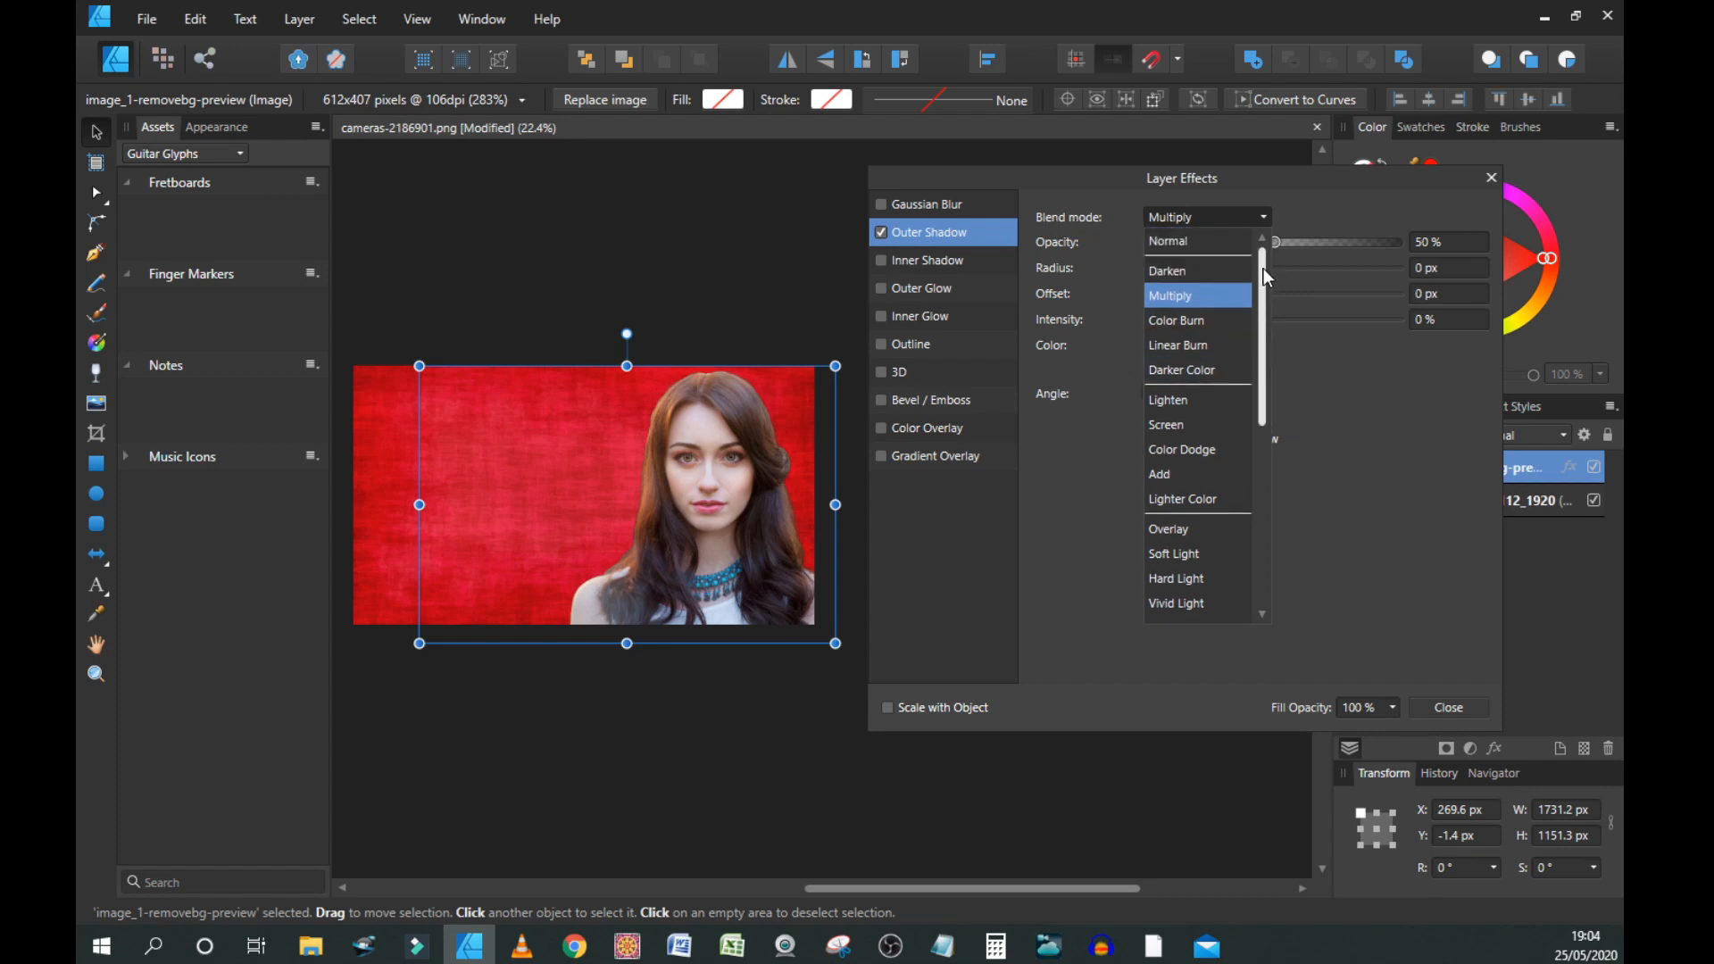
{"action": "left_click", "coordinate": [1178, 245]}
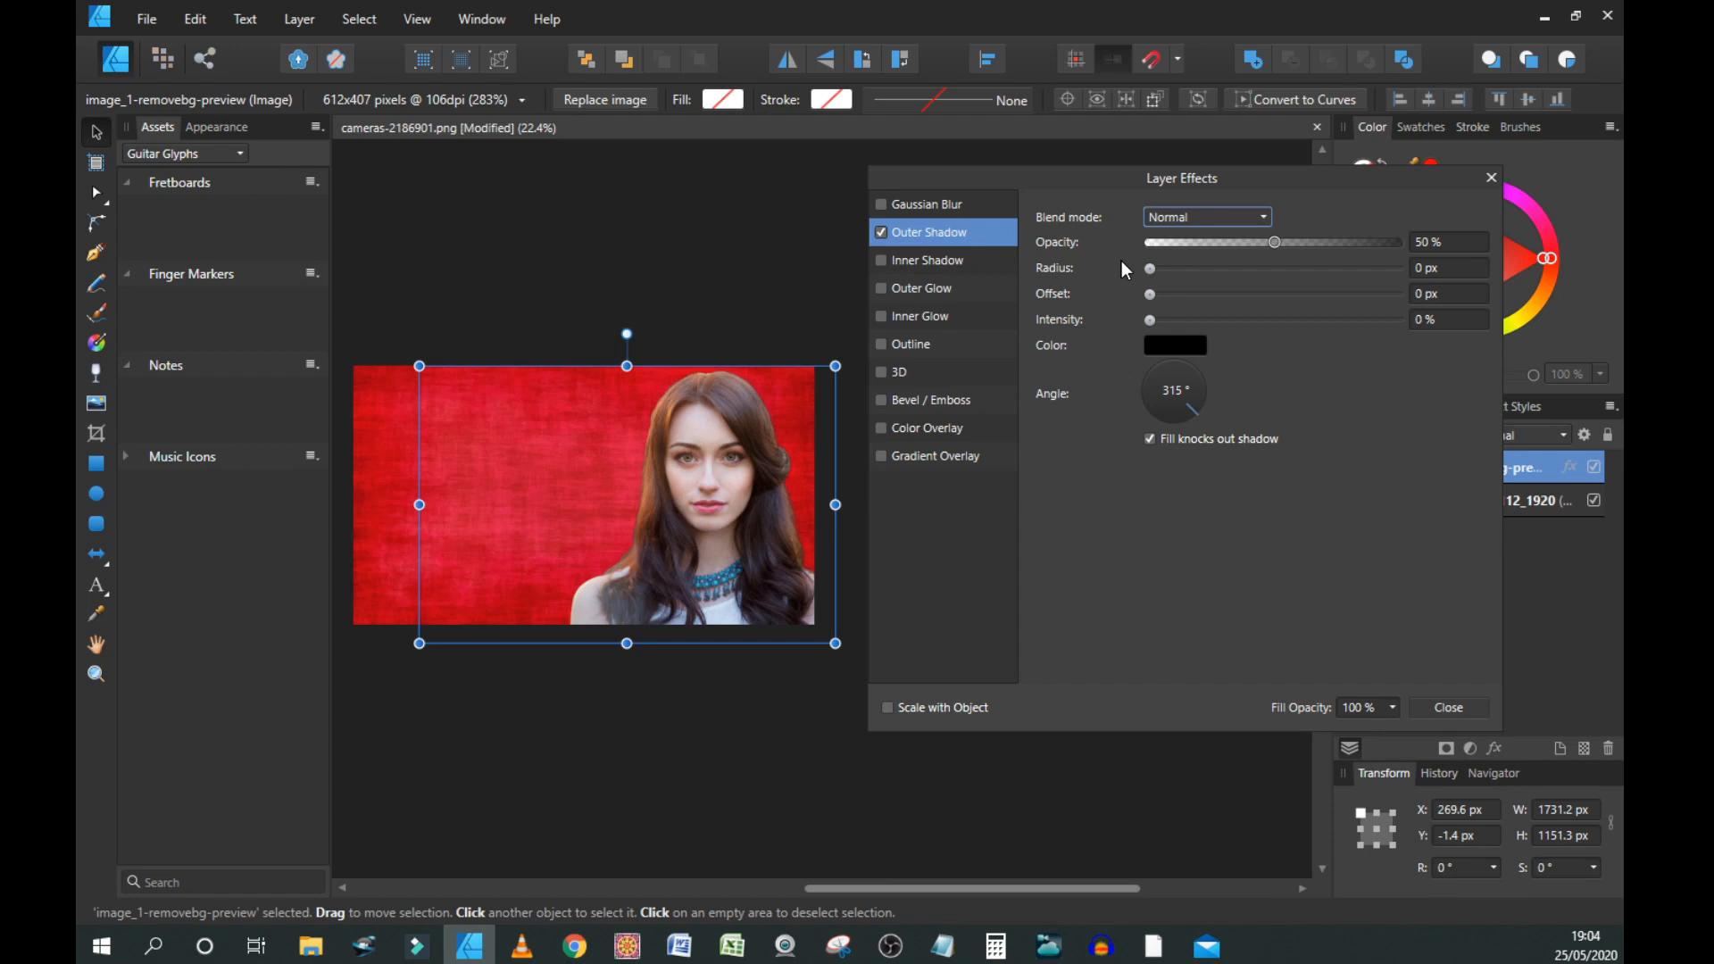
{"action": "left_click", "coordinate": [957, 239]}
- Set the outer shadow to 59 % opacity, 36.8 px radius, 0.3 px offset and 78 % intensity
{"action": "left_click_drag", "start_coordinate": [1273, 243], "coordinate": [1296, 243]}
{"action": "left_click_drag", "start_coordinate": [1153, 267], "coordinate": [1332, 274]}
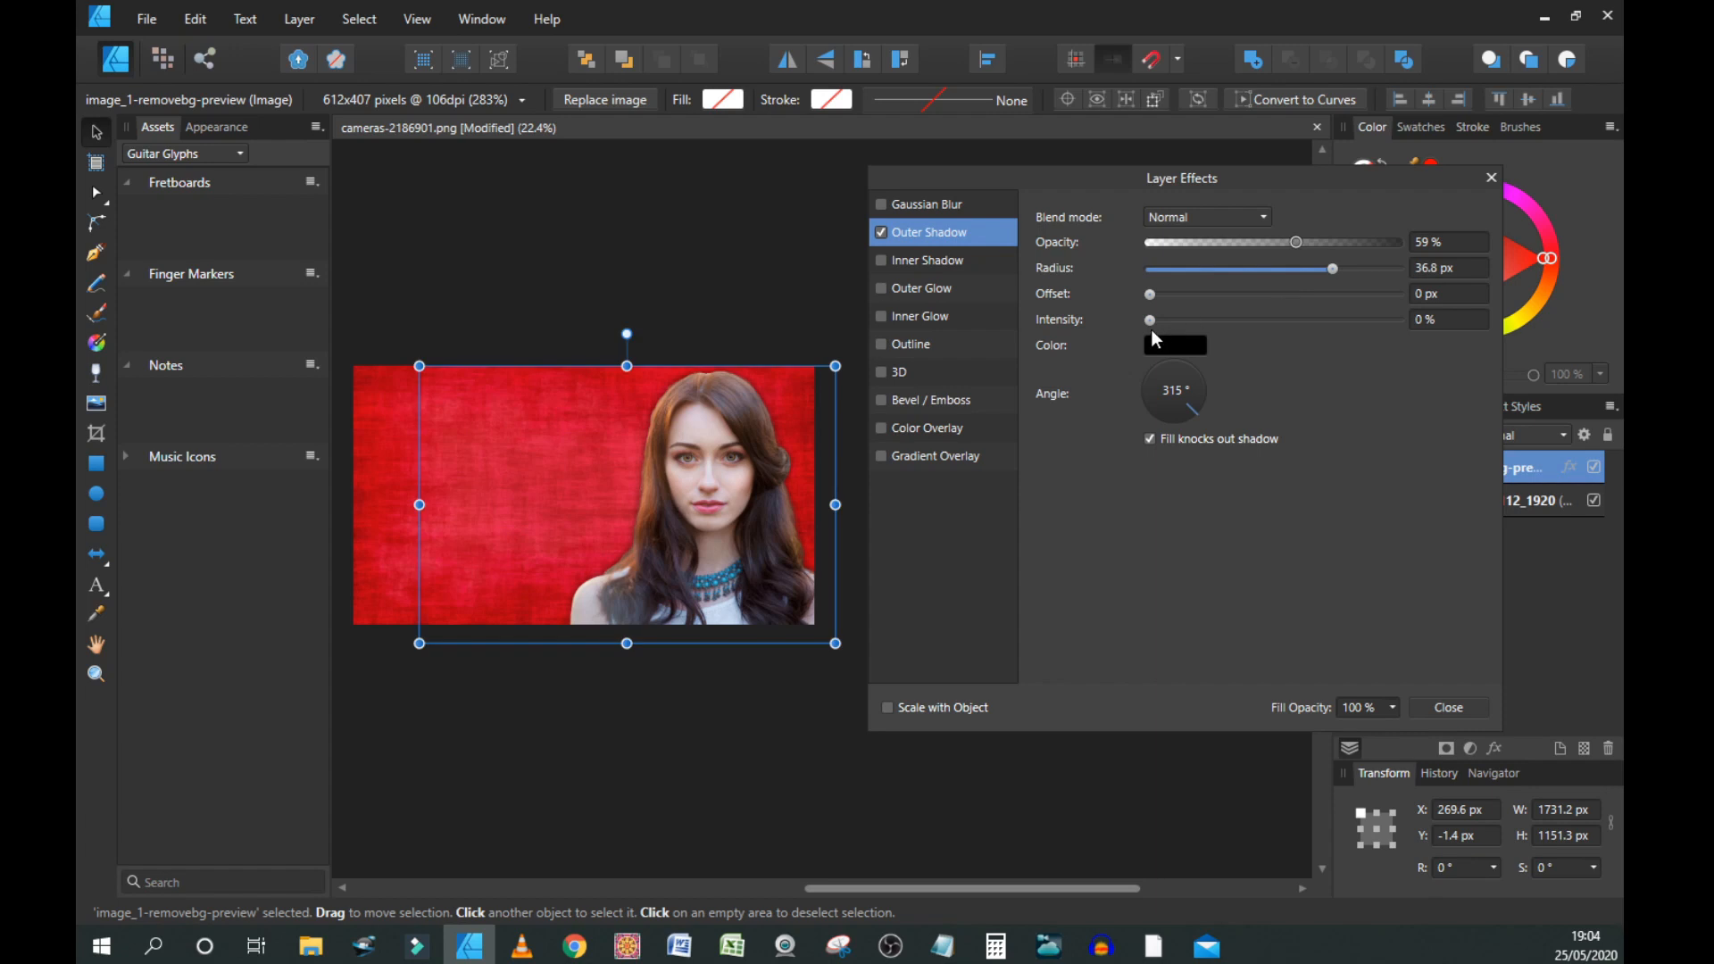
{"action": "left_click_drag", "start_coordinate": [1152, 322], "coordinate": [1347, 315]}
{"action": "left_click_drag", "start_coordinate": [1150, 293], "coordinate": [1165, 293]}
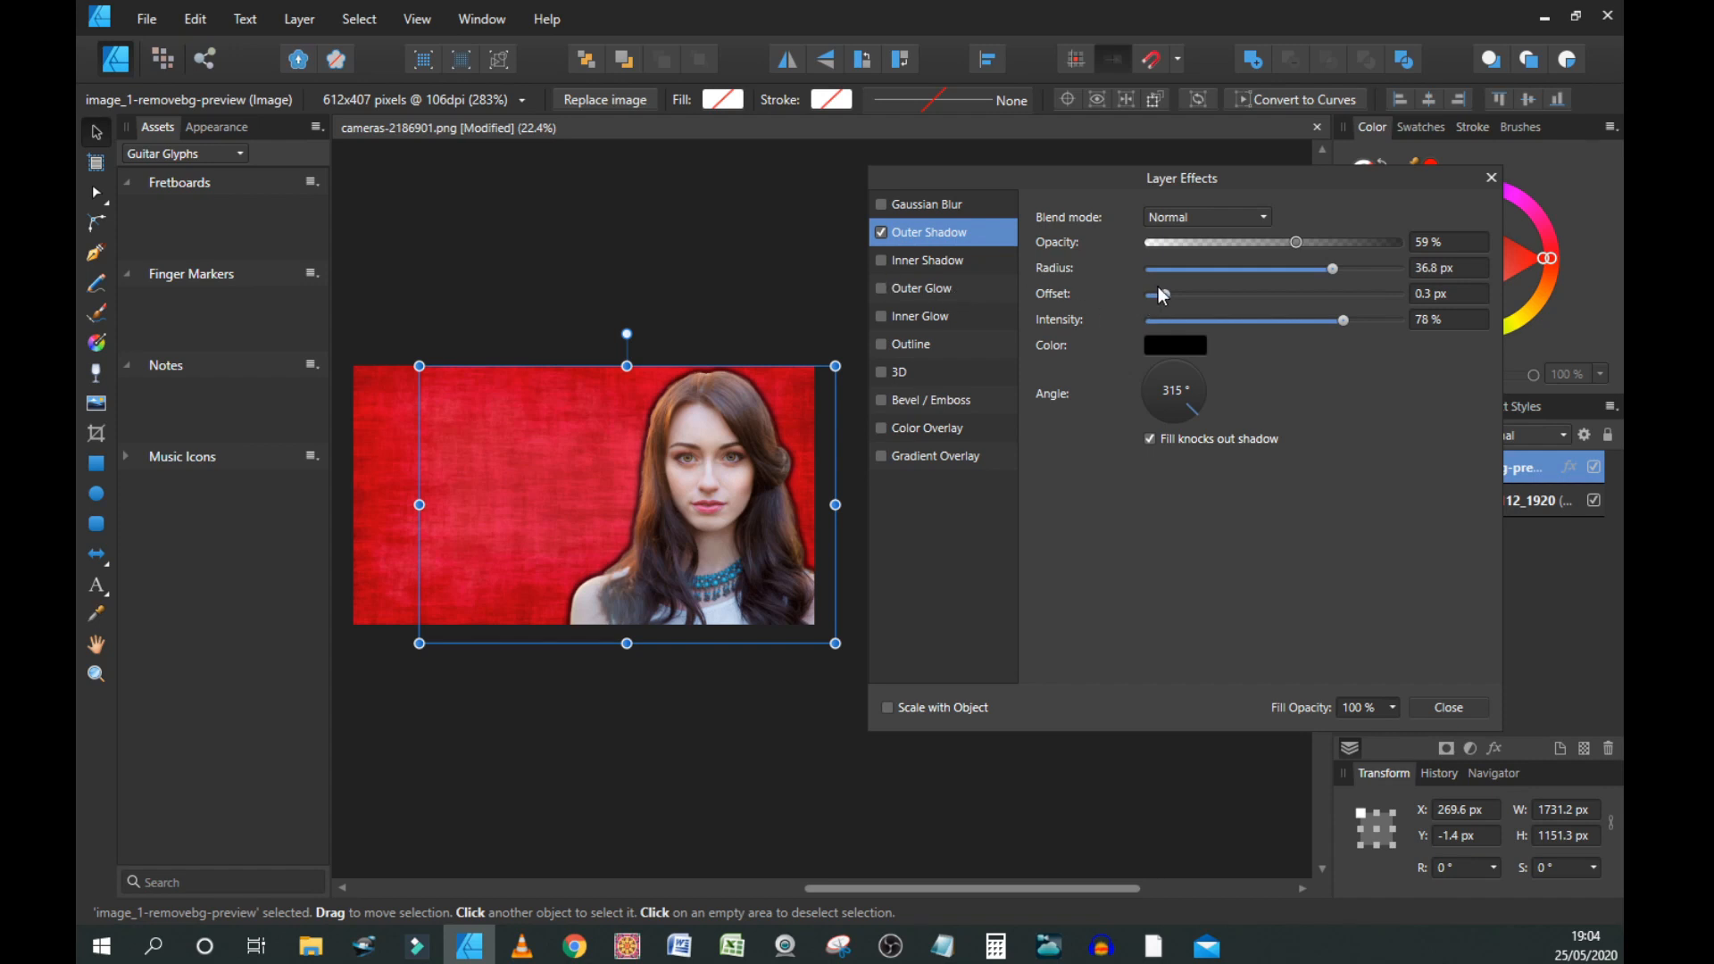
- Change the outer shadow colour to a near-white pink (H 0, S 100, L 96), with 76 % opacity and 81 % intensity
{"action": "left_click", "coordinate": [1177, 347]}
{"action": "left_click_drag", "start_coordinate": [1161, 481], "coordinate": [1156, 541]}
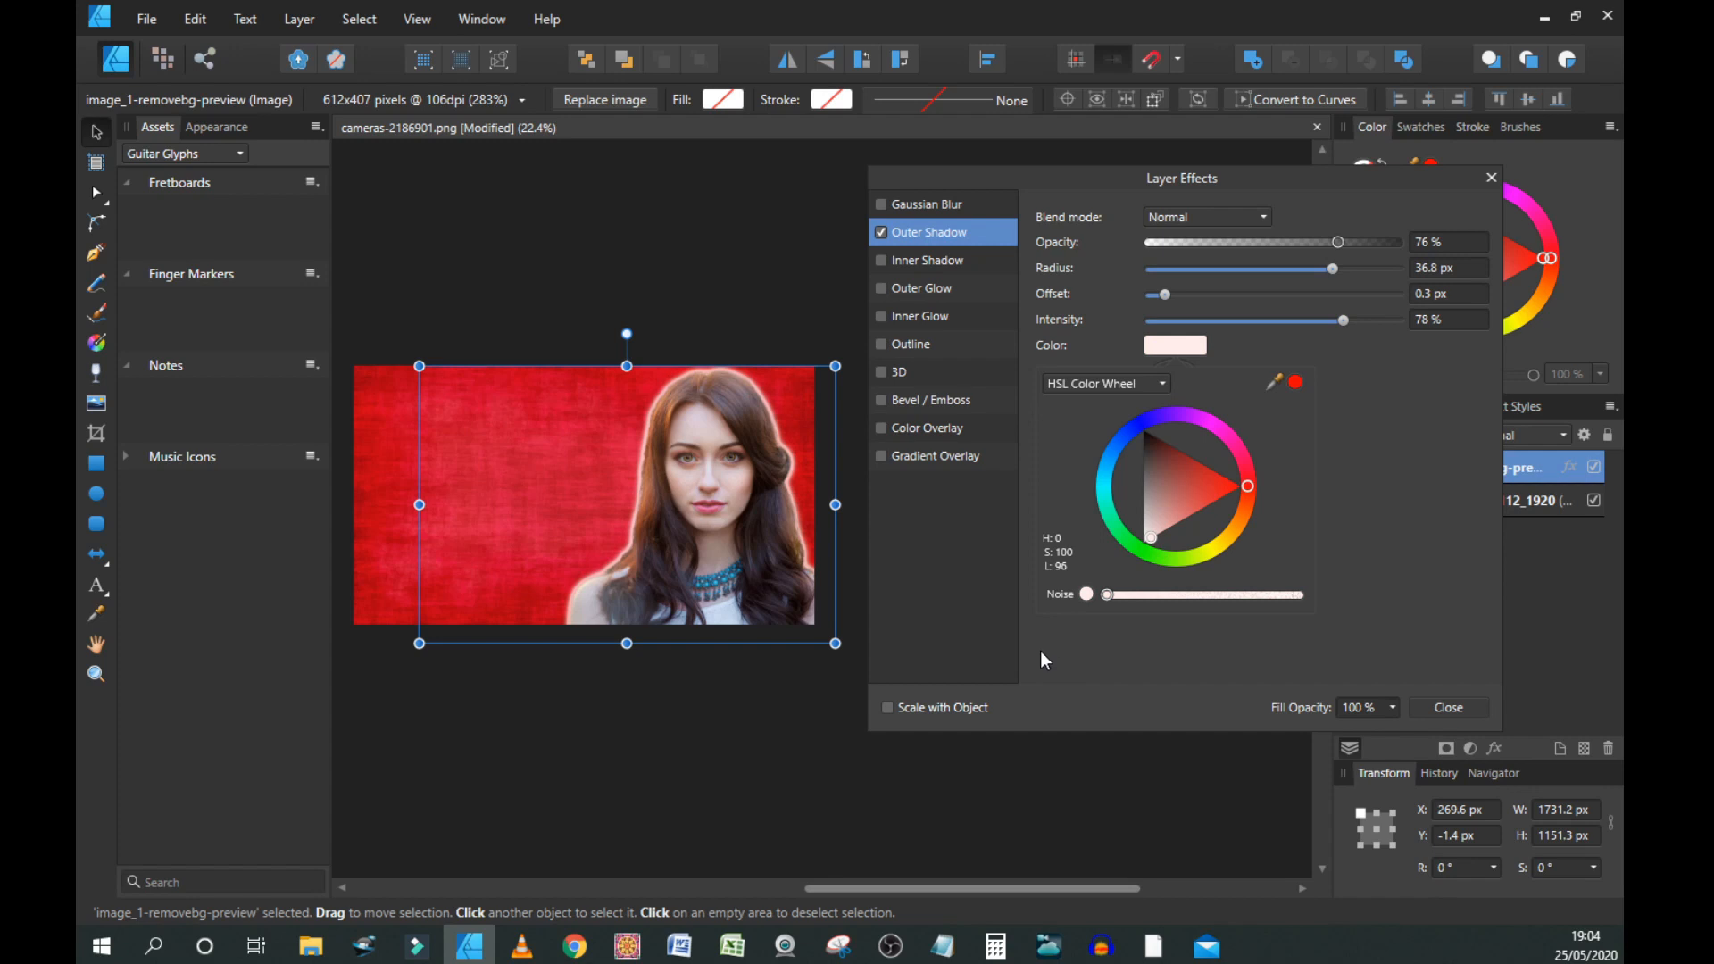
{"action": "left_click", "coordinate": [1344, 320]}
{"action": "mouse_move", "coordinate": [1345, 320]}
{"action": "left_mouse_down"}
{"action": "mouse_move", "coordinate": [1399, 321]}
{"action": "mouse_move", "coordinate": [1353, 328]}
{"action": "left_mouse_up"}
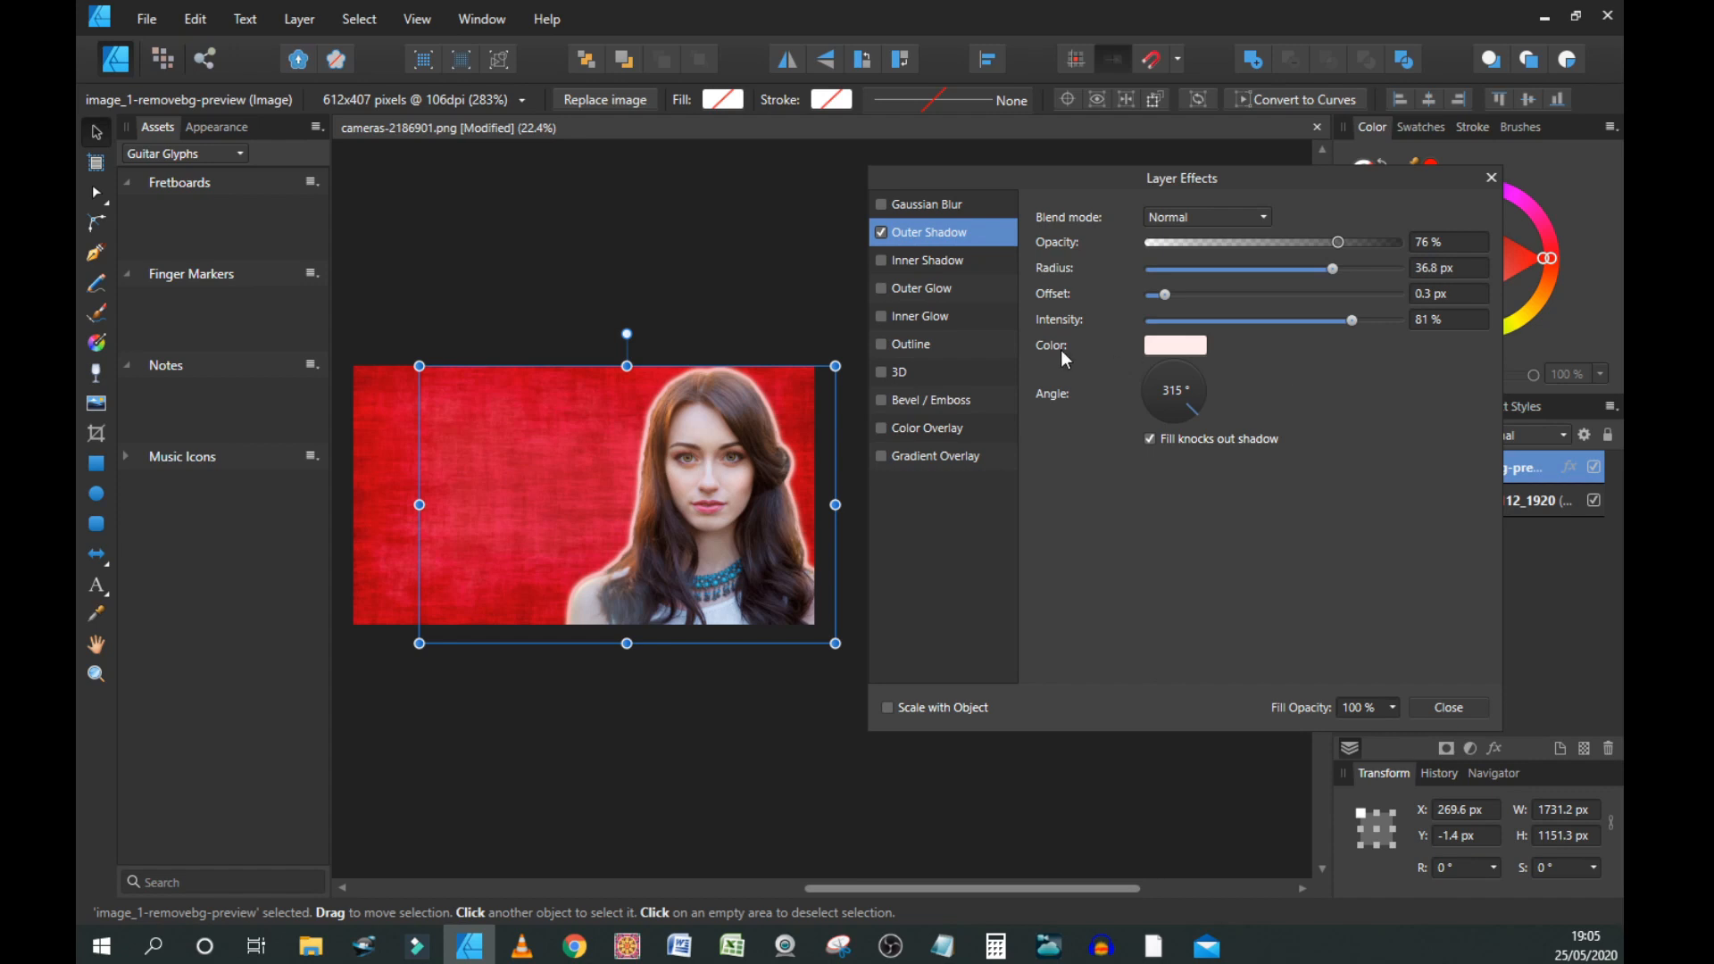
- Enable an Outer Glow on the cutout with Normal blend mode, 84.8 px radius and 77 % intensity
{"action": "left_click", "coordinate": [912, 289]}
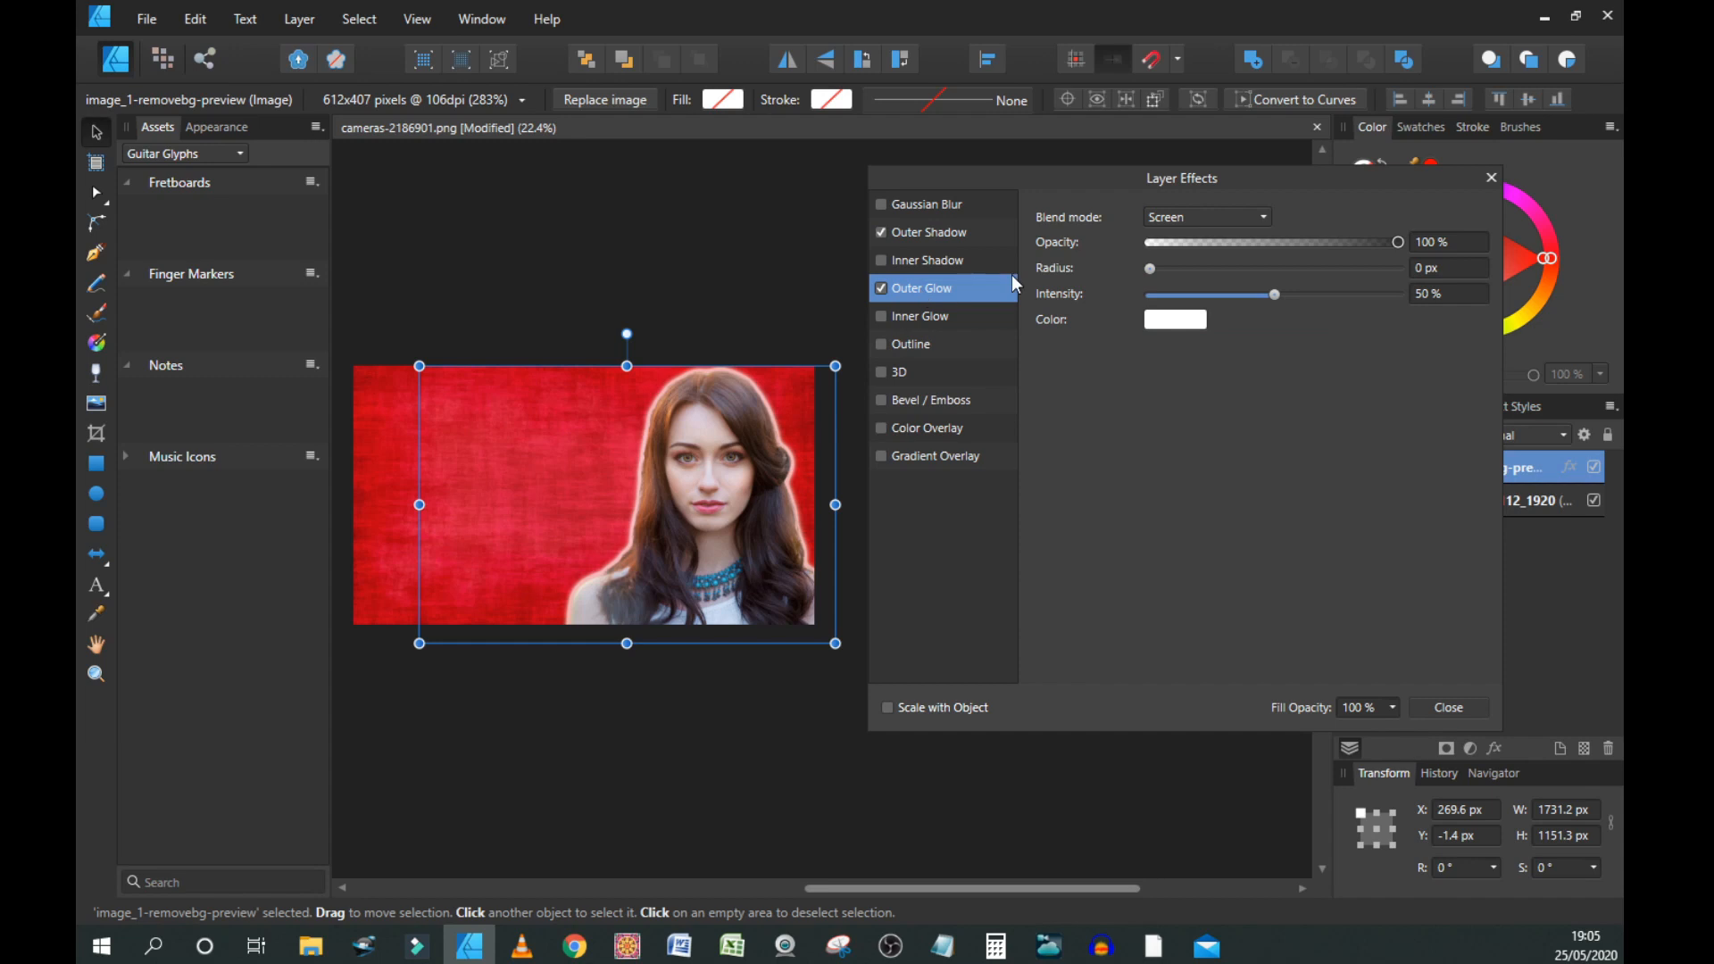
{"action": "left_click", "coordinate": [1199, 217]}
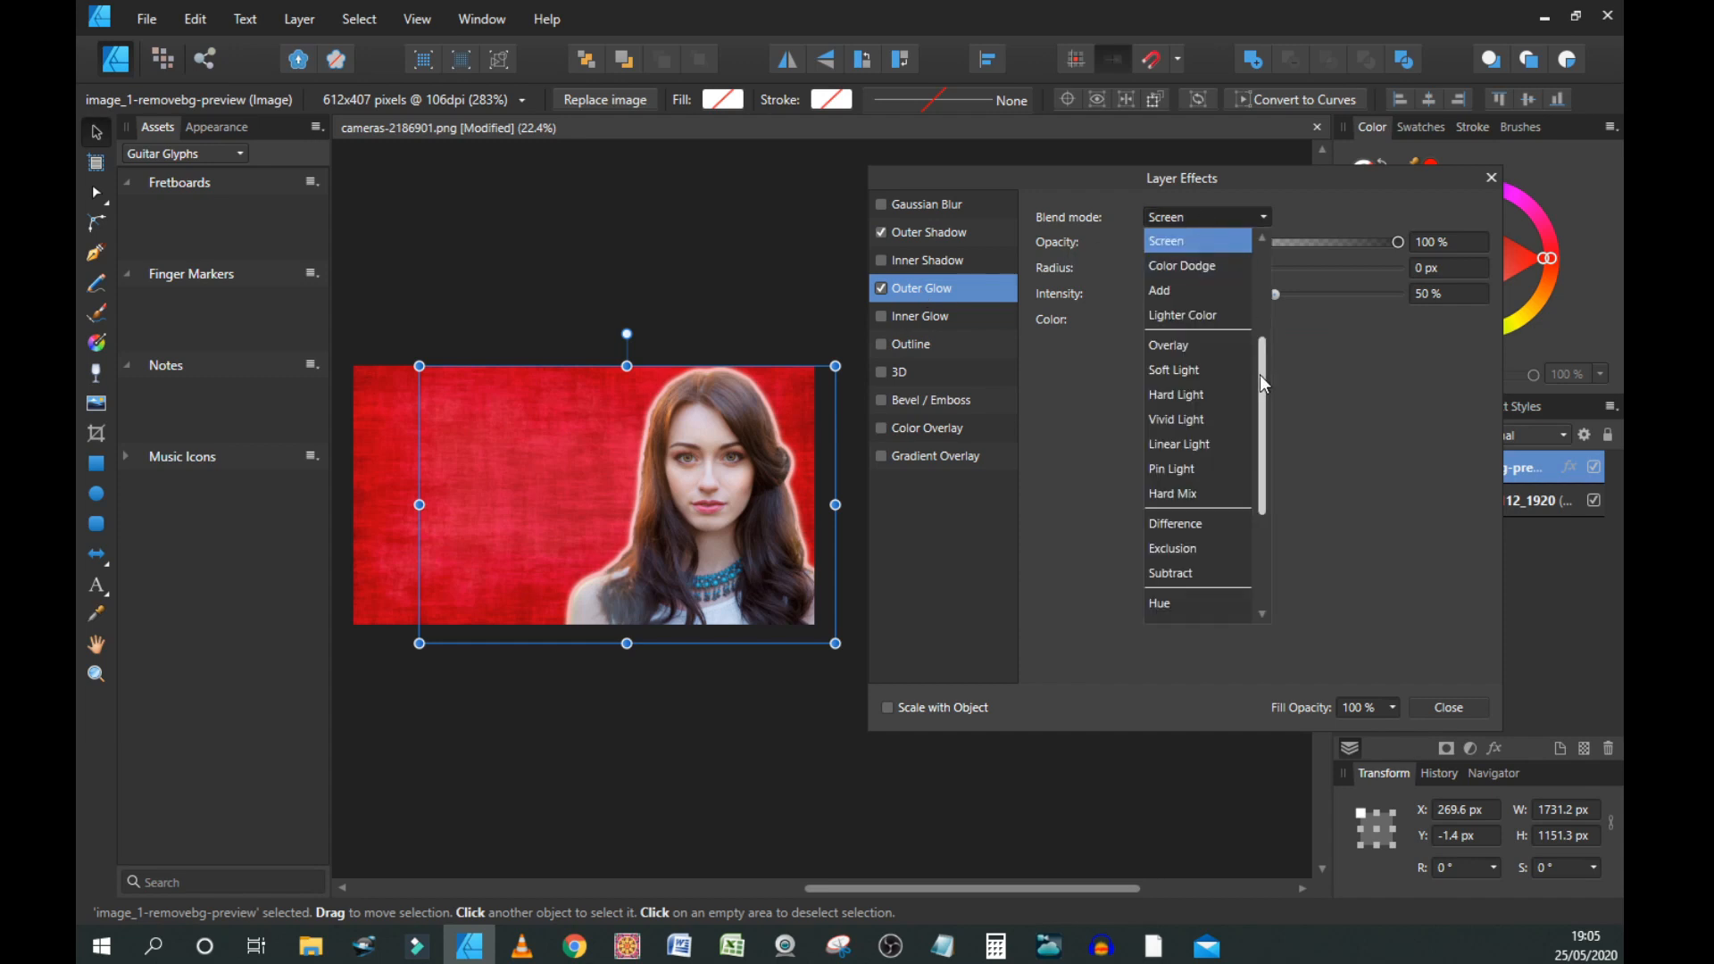
{"action": "left_click_drag", "start_coordinate": [1259, 372], "coordinate": [1260, 256]}
{"action": "left_click", "coordinate": [1168, 241]}
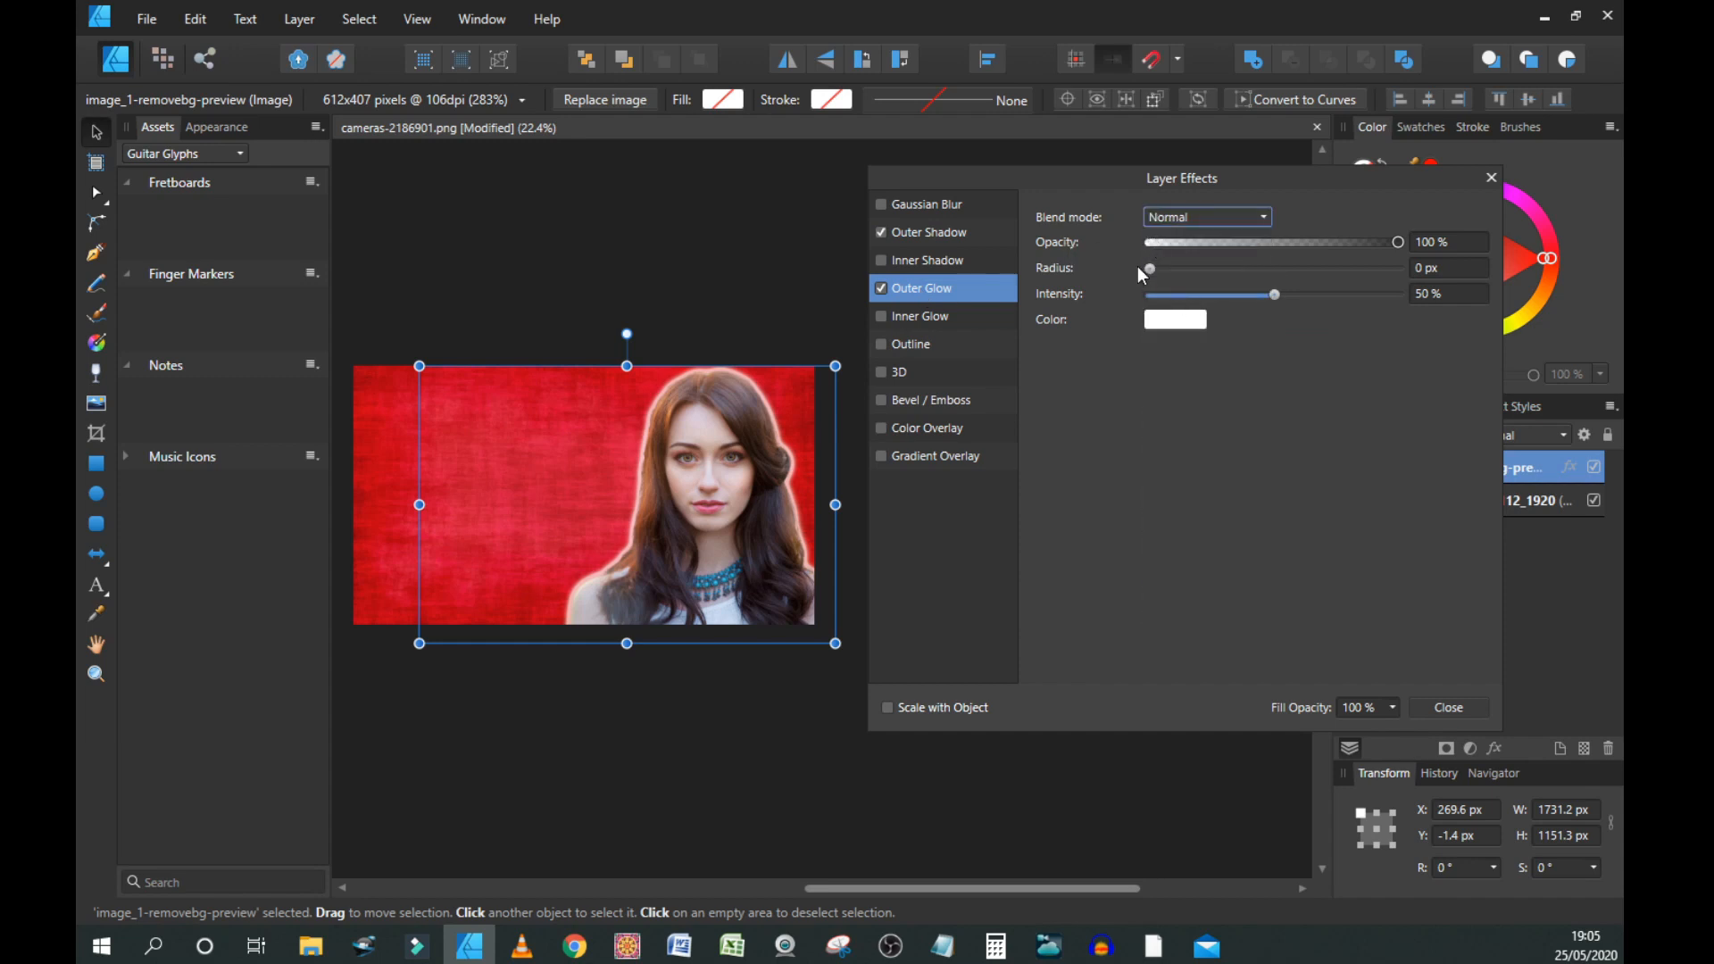
{"action": "left_click_drag", "start_coordinate": [1153, 267], "coordinate": [1396, 277]}
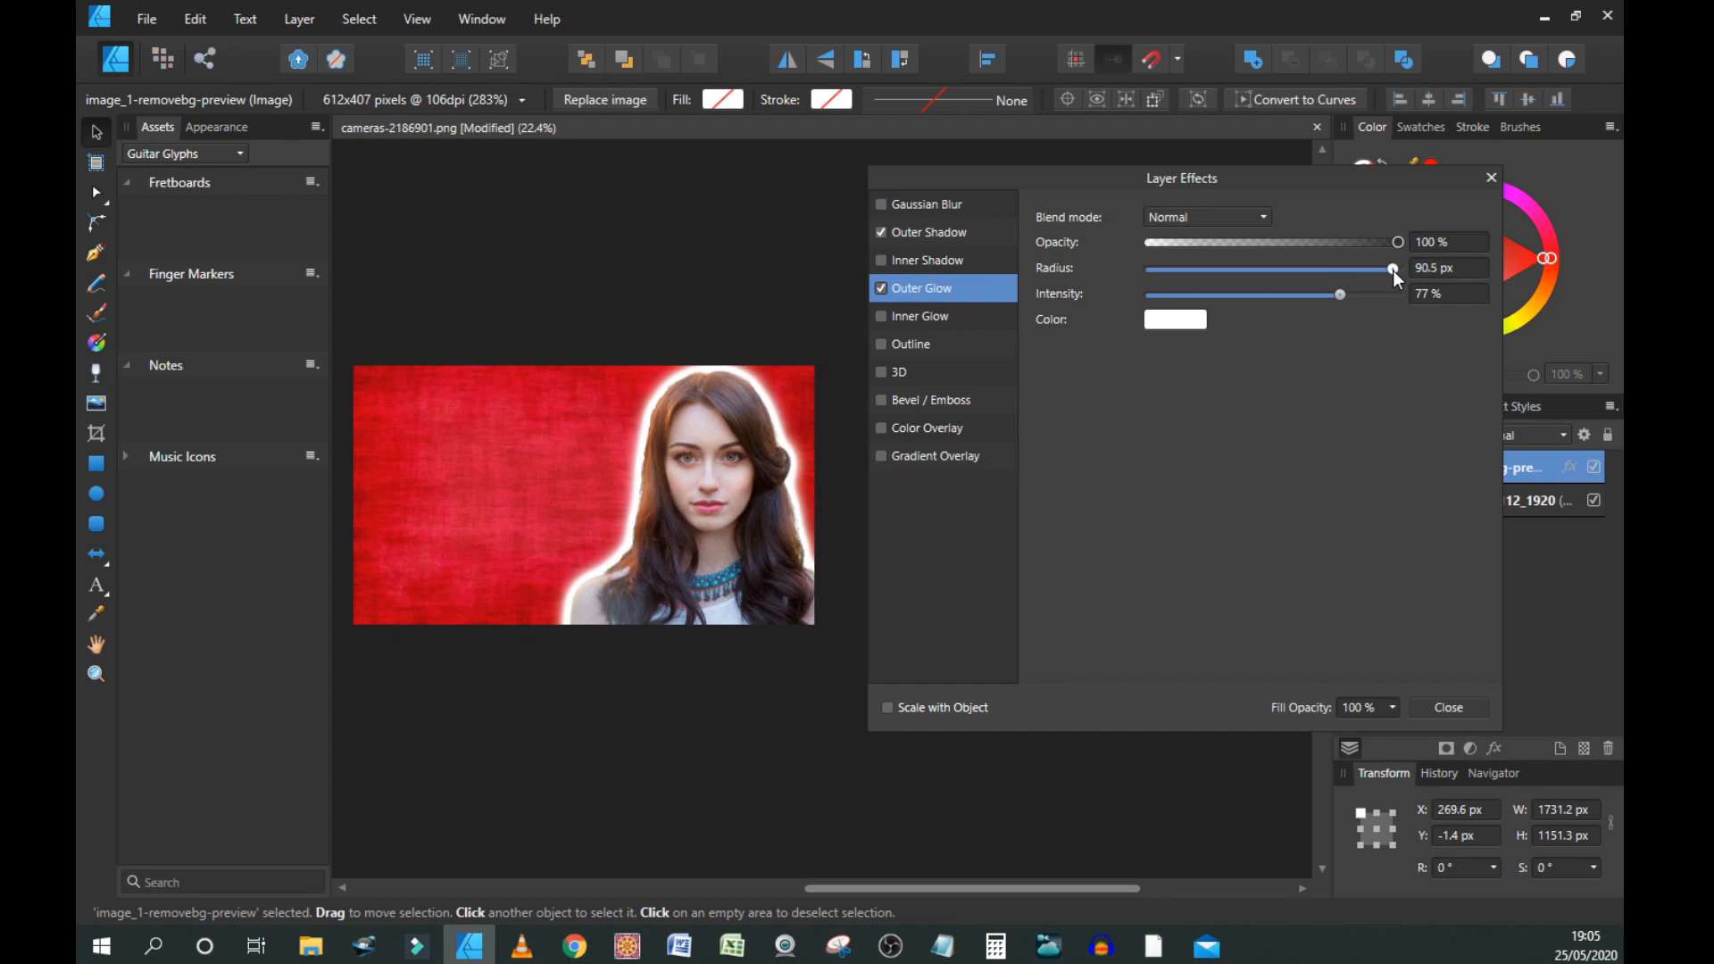
{"action": "left_click_drag", "start_coordinate": [1391, 271], "coordinate": [1390, 272]}
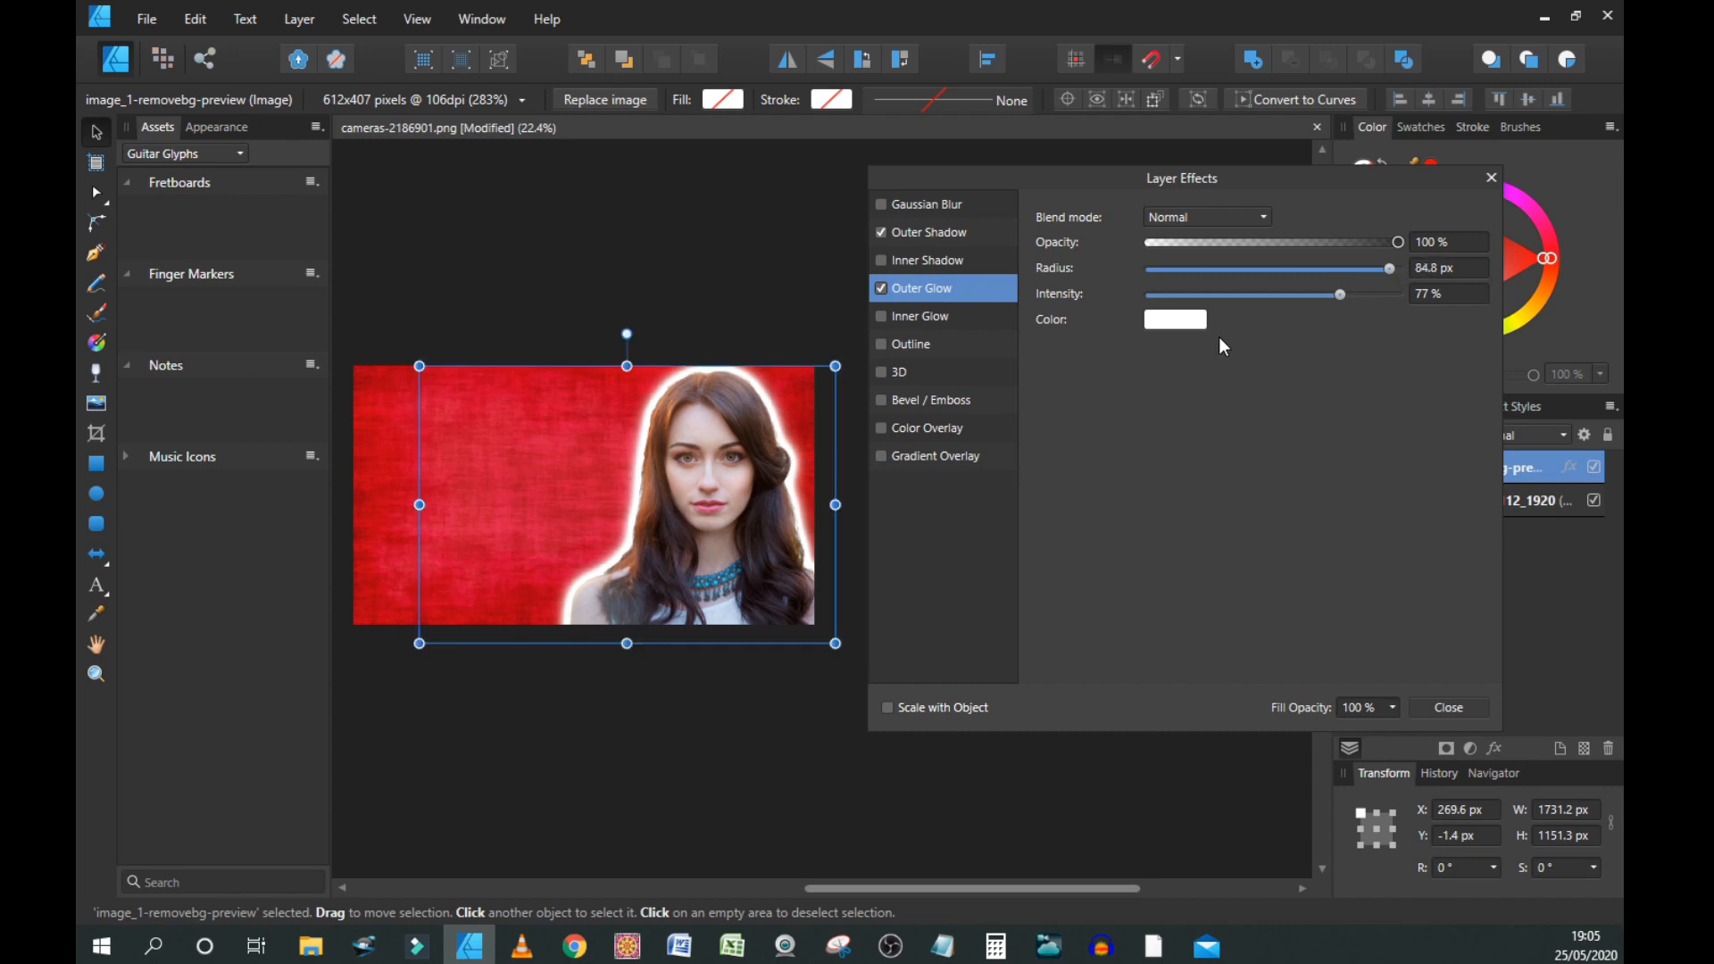
- Set the outer glow colour to white with H 98, S 100, L 100 and close the layer effects
{"action": "left_click", "coordinate": [1188, 321]}
{"action": "left_click_drag", "start_coordinate": [1142, 402], "coordinate": [1100, 404]}
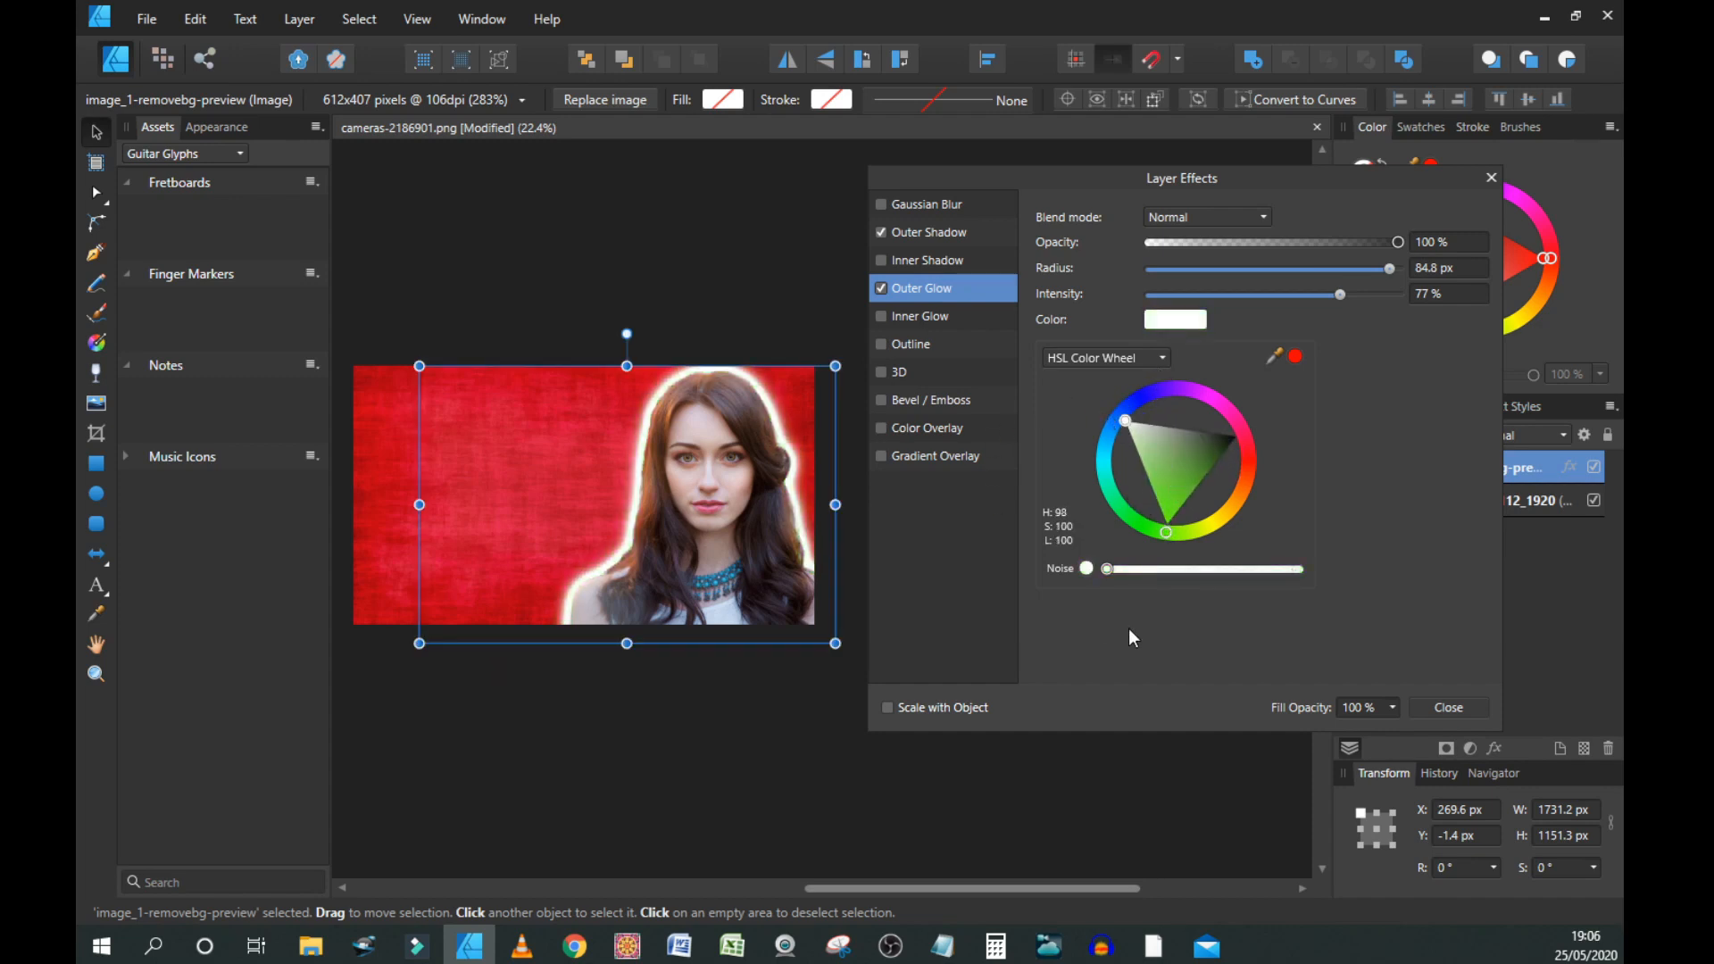
{"action": "left_click", "coordinate": [1455, 703]}
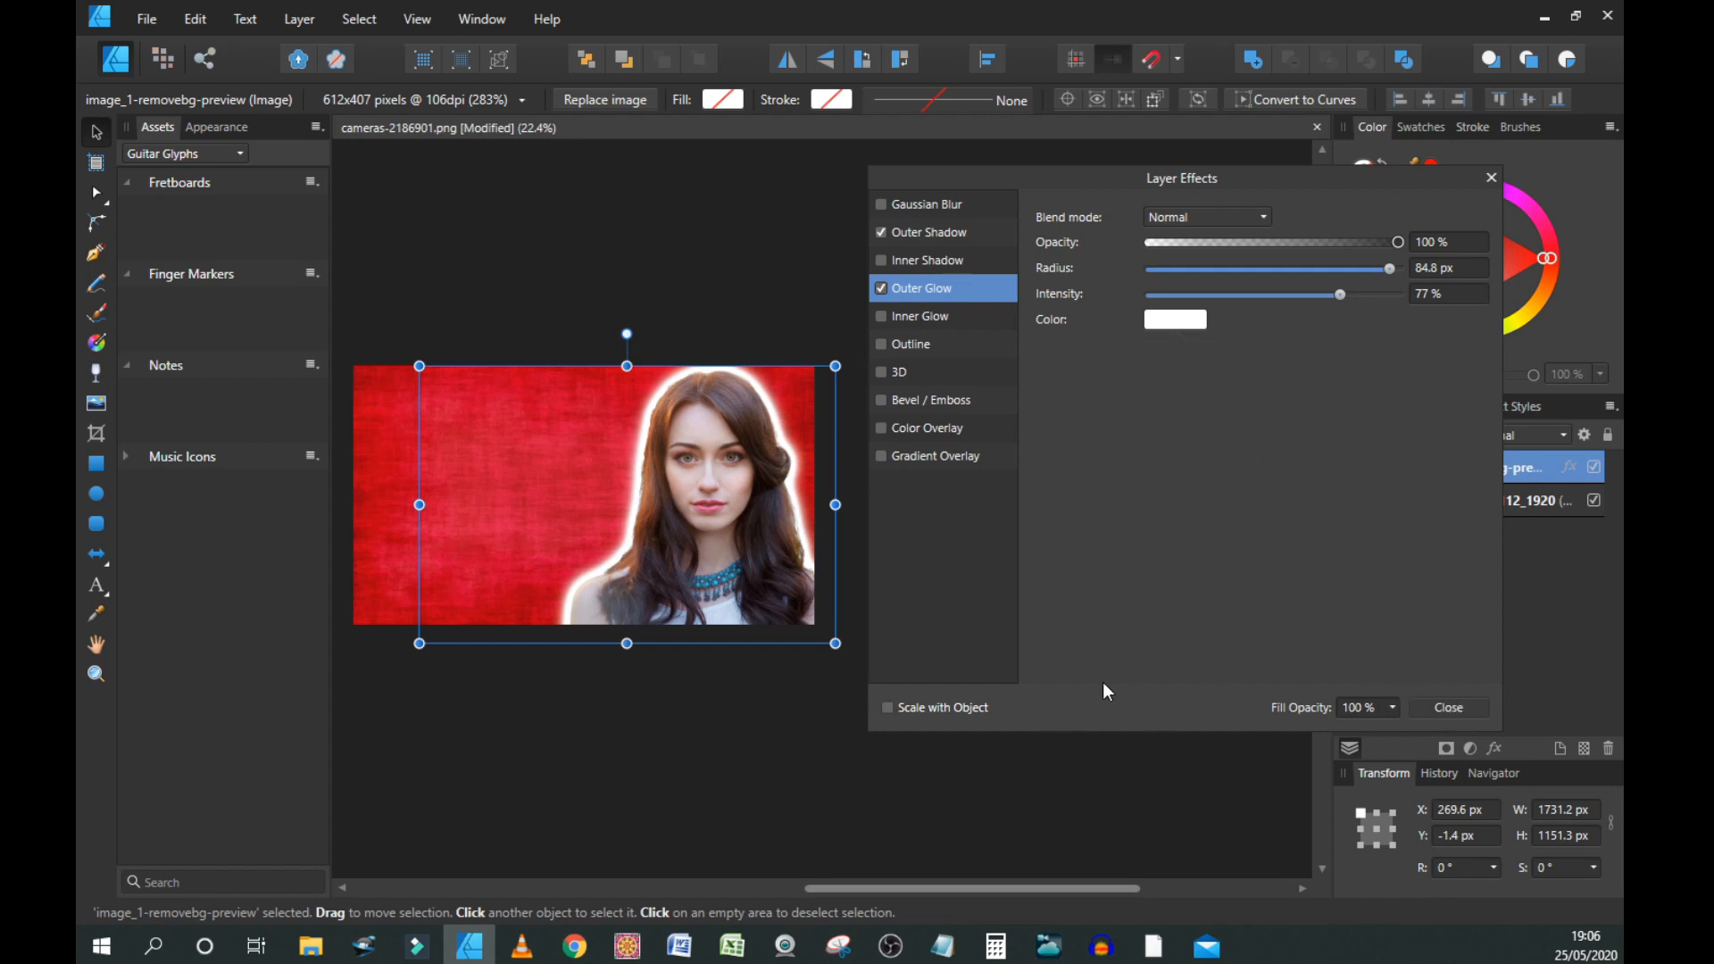
{"action": "left_click", "coordinate": [1490, 178]}
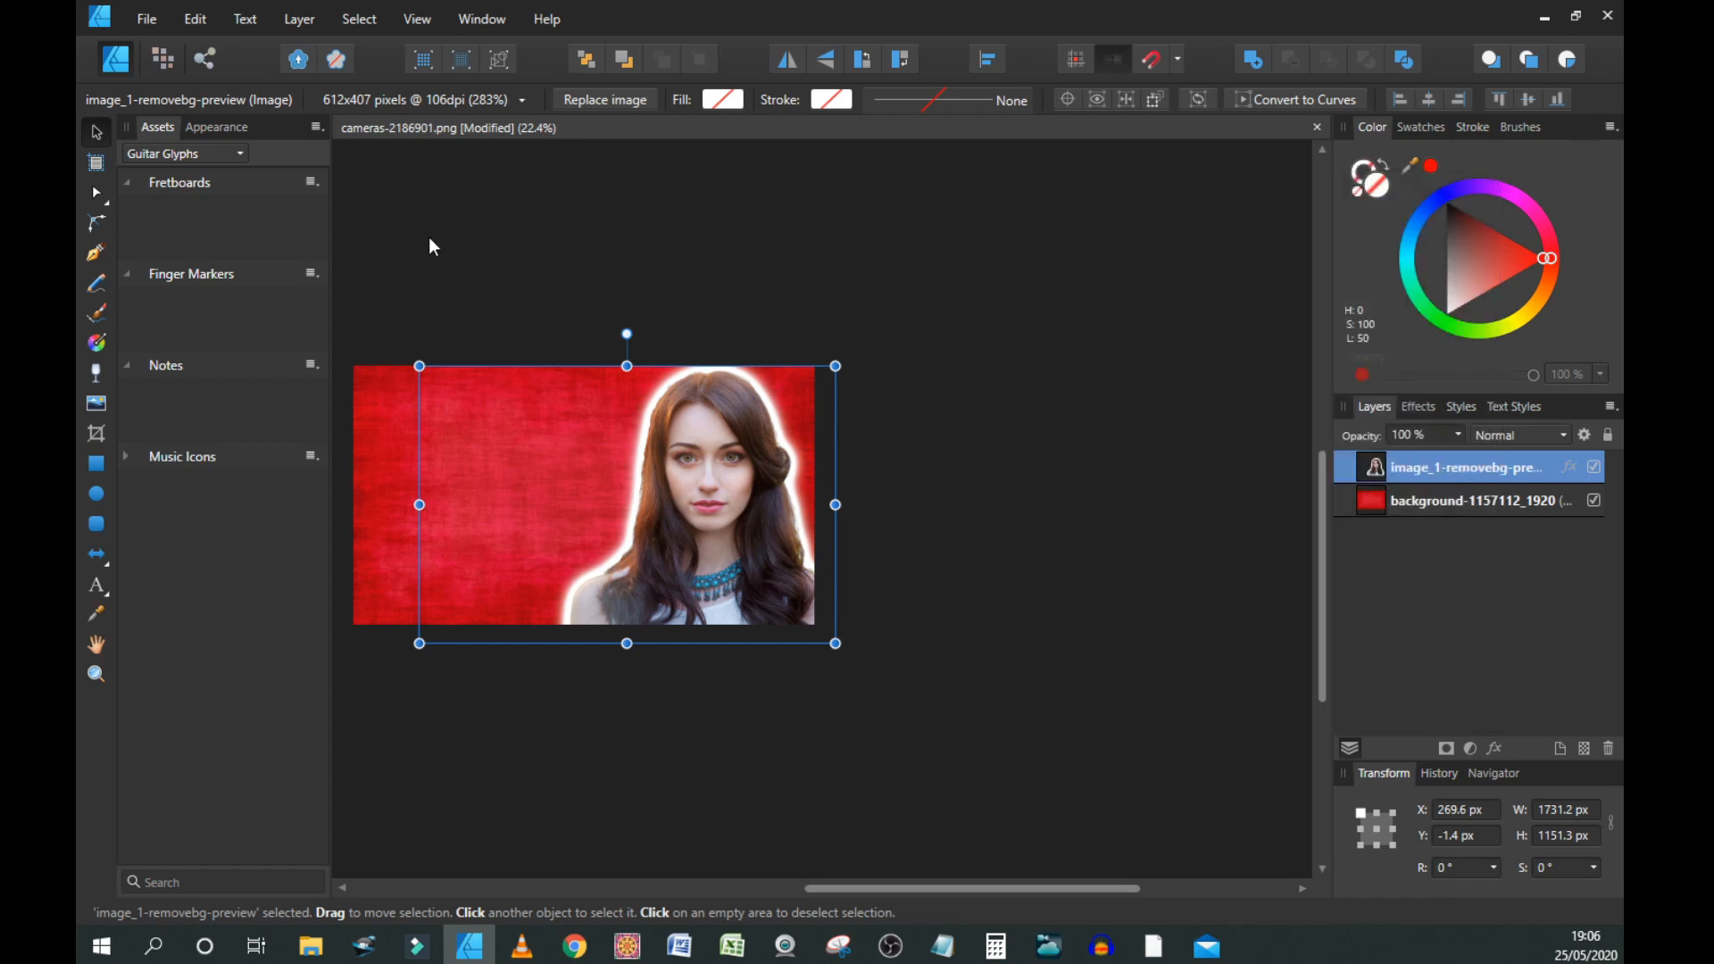
- Add yellow art text in the Bangers font reading "CREATE GLOW" on two lines, beside the woman
{"action": "left_click", "coordinate": [97, 585]}
{"action": "left_click", "coordinate": [386, 393]}
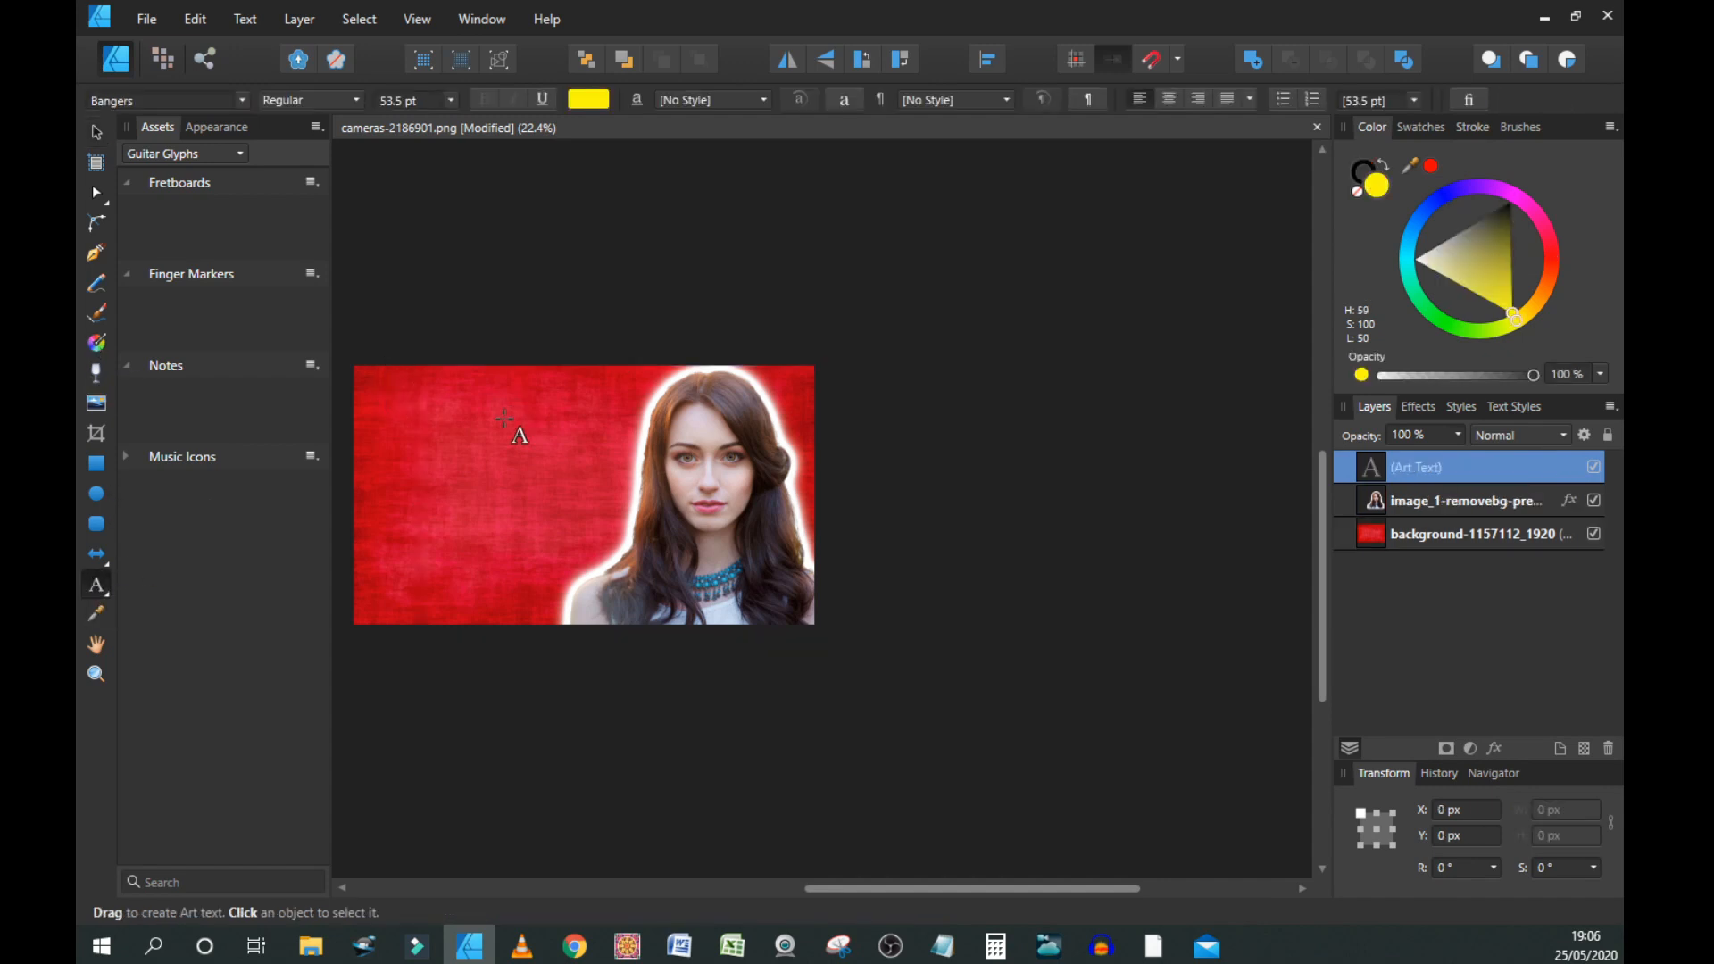
{"action": "type", "text": "CREATE"}
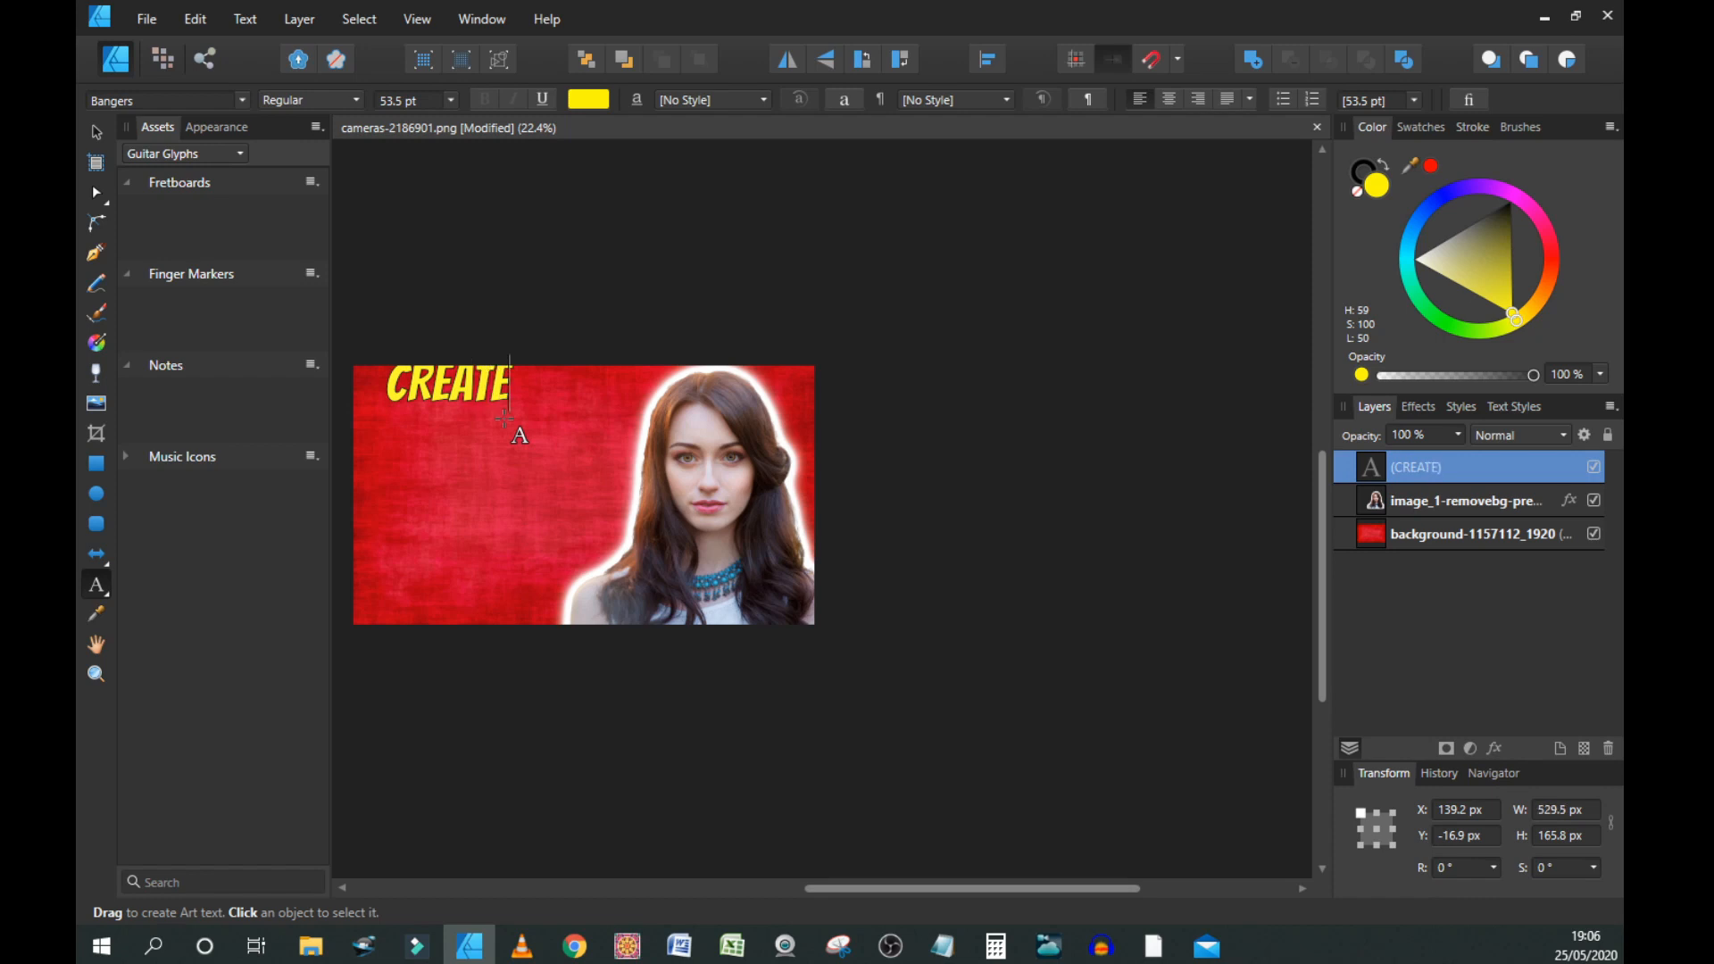
{"action": "key", "text": "Return"}
{"action": "type", "text": "GLOW"}
{"action": "left_click", "coordinate": [98, 132]}
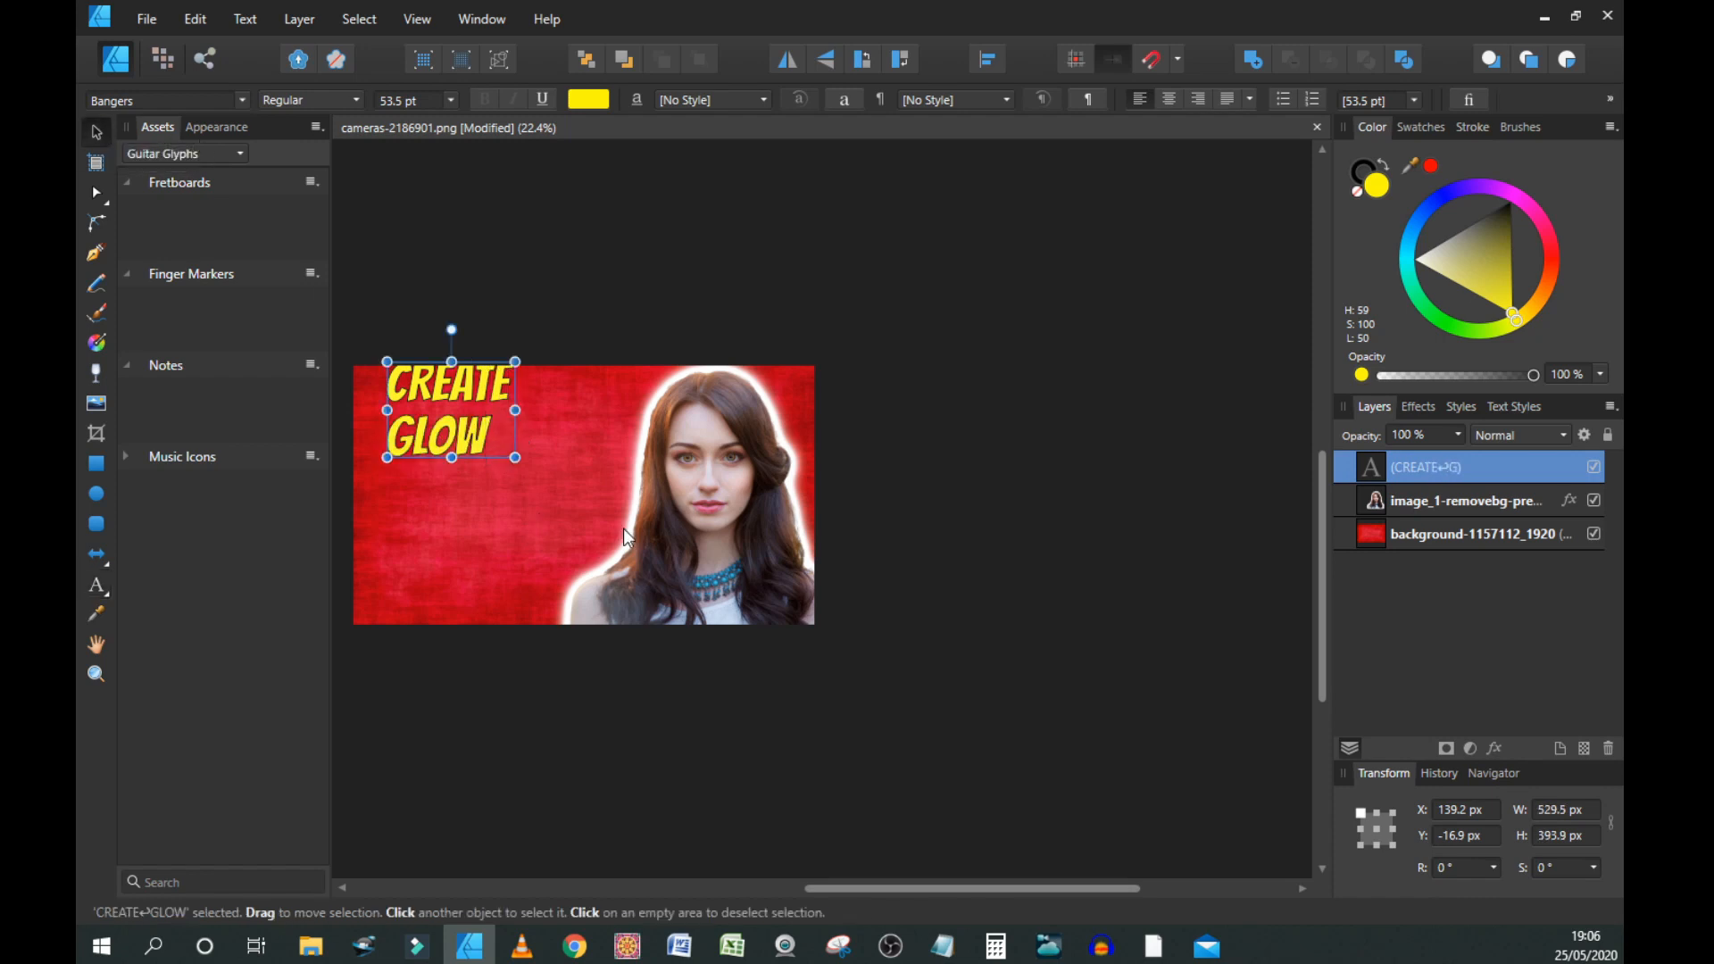
- Enlarge the "CREATE GLOW" text to about 1005 × 748 px and position it in the empty red area beside the woman
{"action": "left_click_drag", "start_coordinate": [515, 457], "coordinate": [630, 541]}
{"action": "left_click_drag", "start_coordinate": [572, 411], "coordinate": [562, 446]}
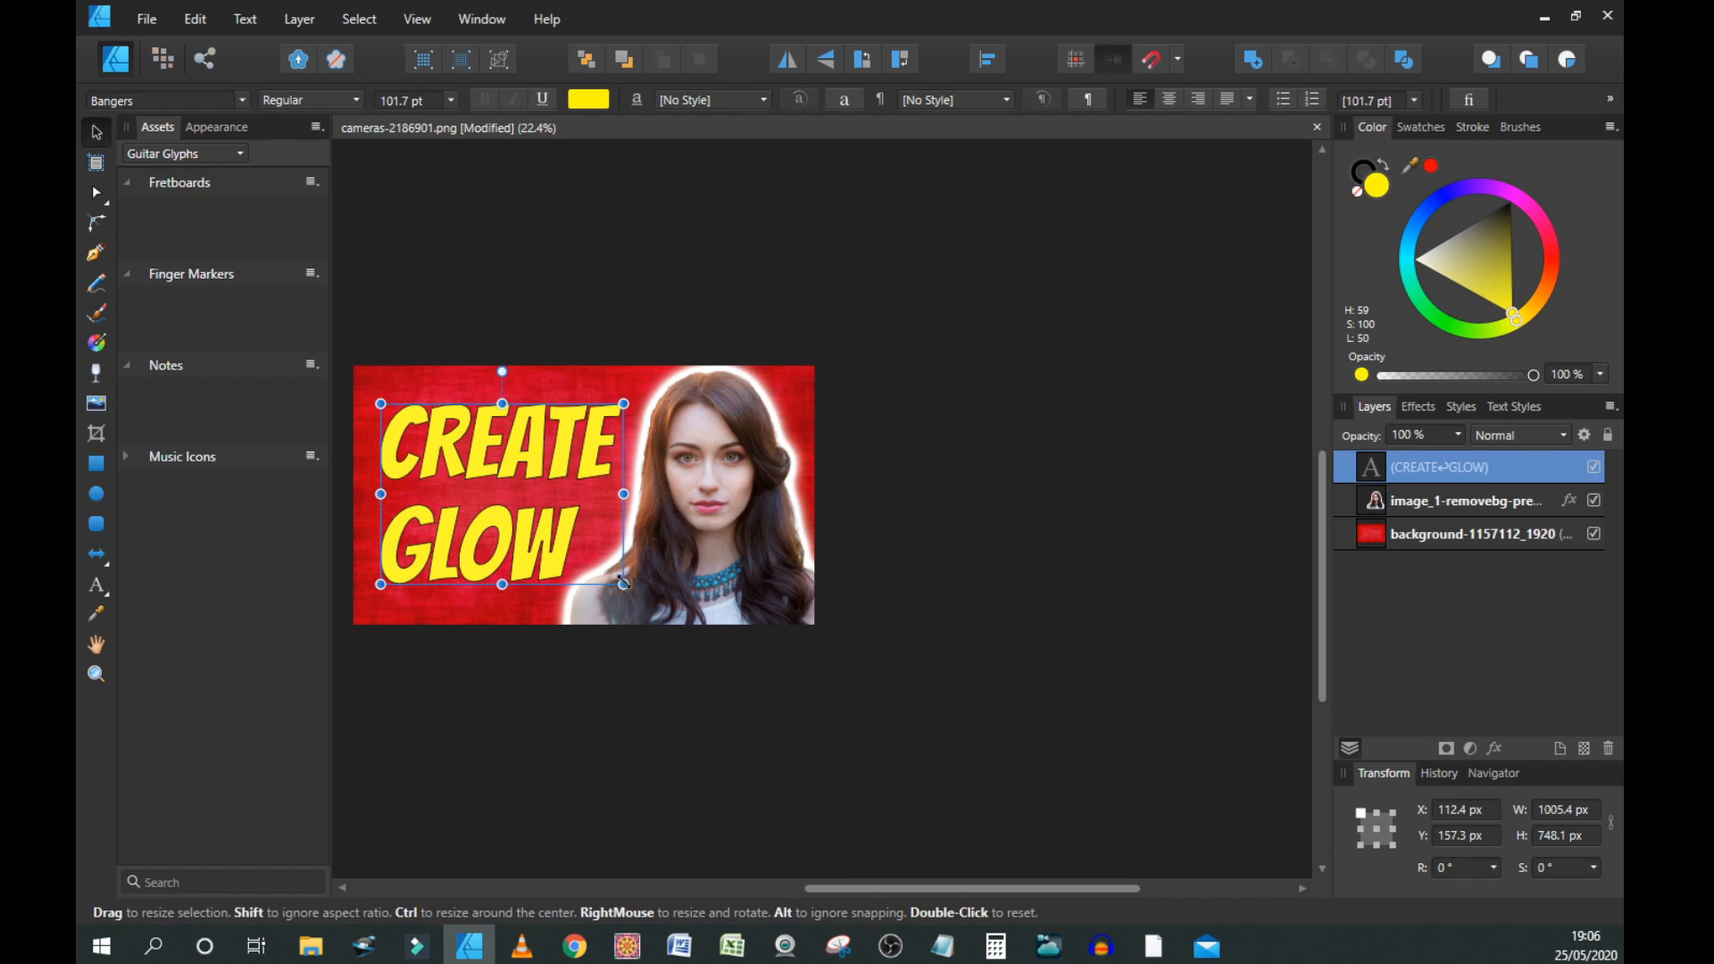
- Enlarge the "CREATE GLOW" text to about 1075 × 800 px and move it slightly higher on the red background
{"action": "left_click_drag", "start_coordinate": [623, 585], "coordinate": [637, 594]}
{"action": "left_click_drag", "start_coordinate": [503, 532], "coordinate": [502, 516]}
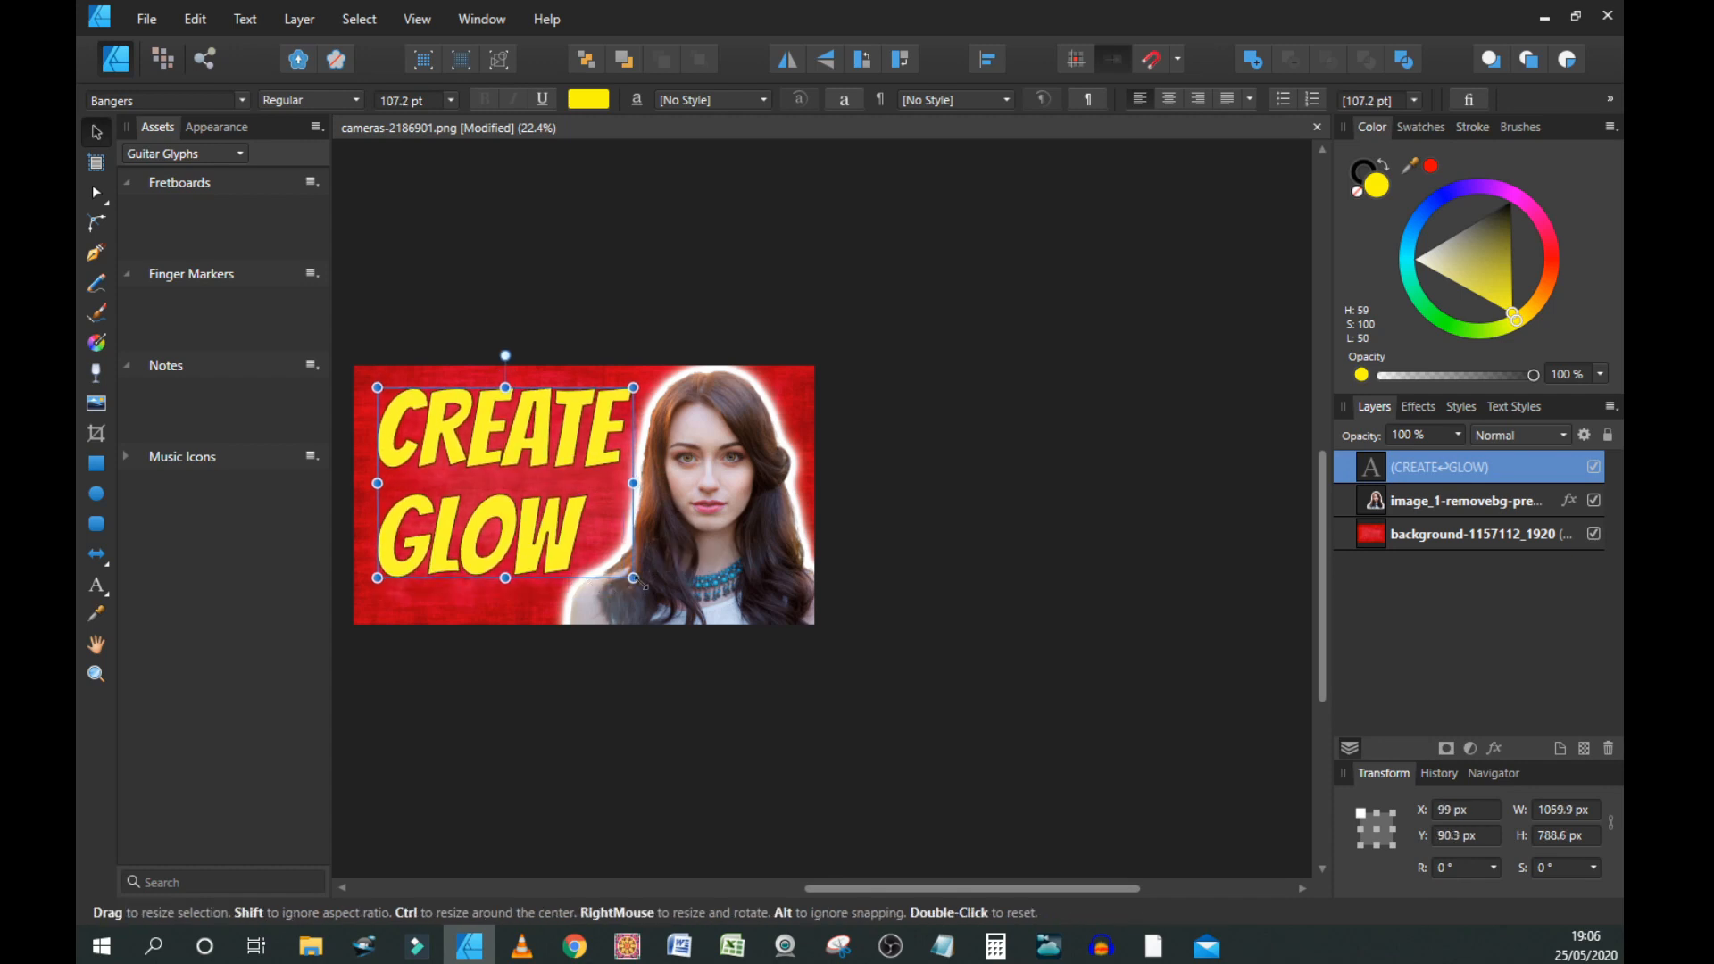
{"action": "left_click_drag", "start_coordinate": [635, 578], "coordinate": [637, 582]}
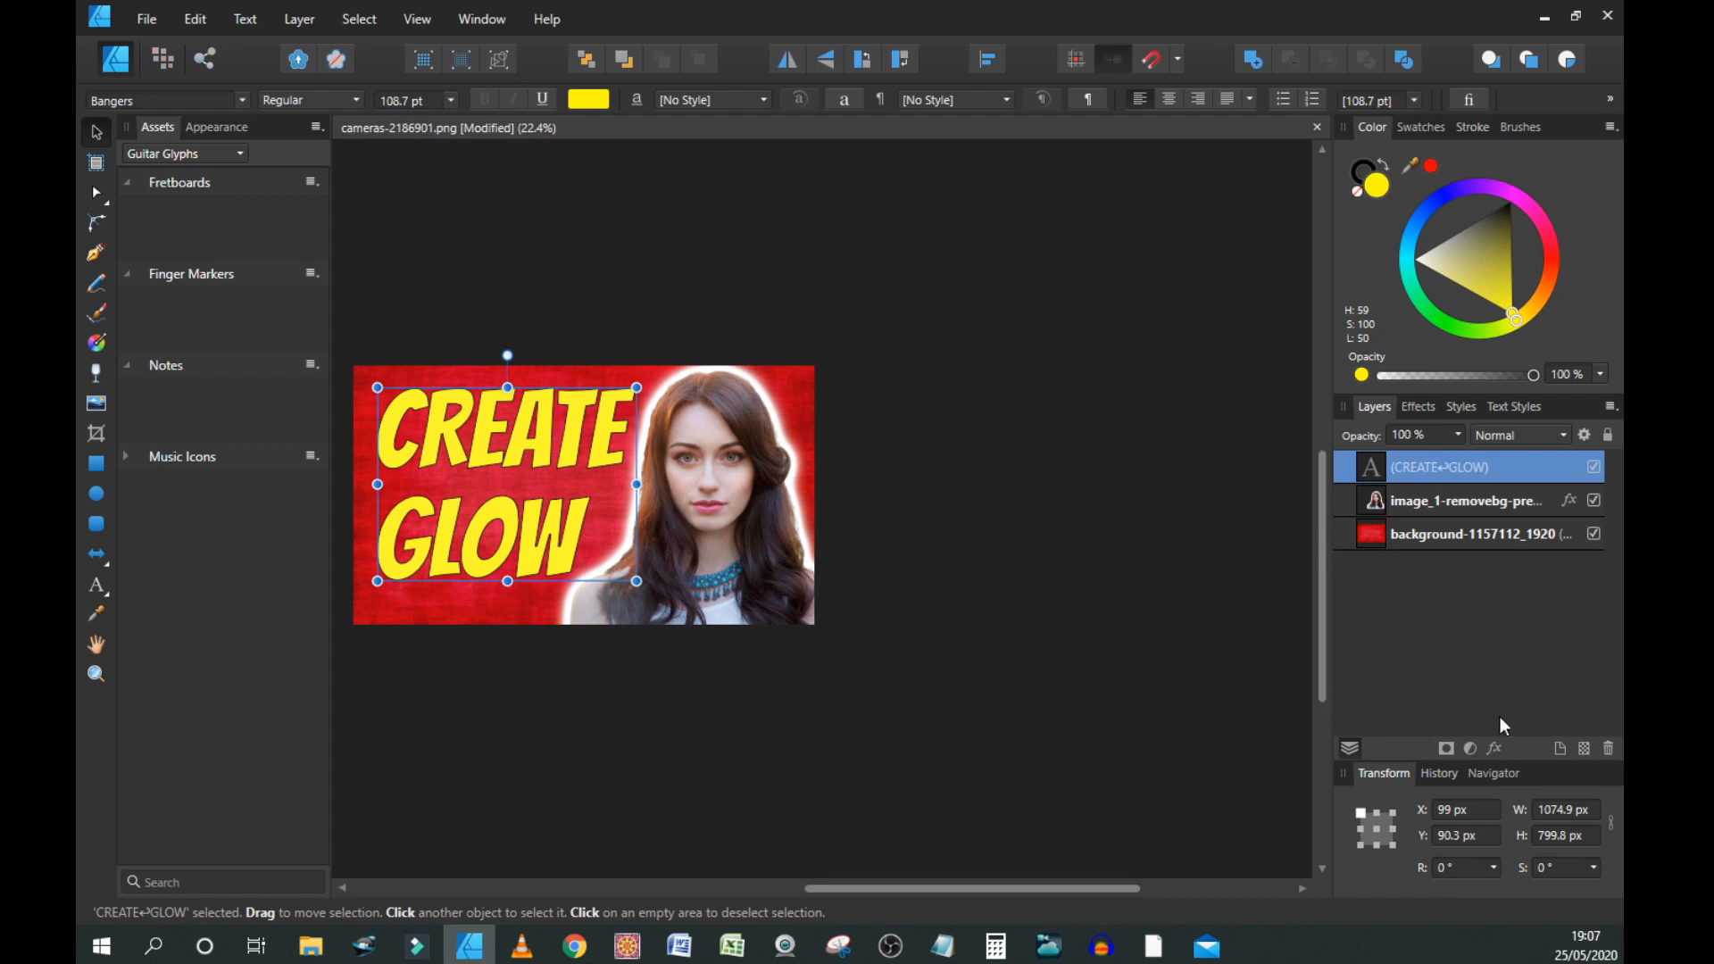
- Add an Outer Shadow to the text with Normal blend mode, 60 % opacity, 41.7 px radius, 1.3 px offset and 76 % intensity
{"action": "left_click", "coordinate": [1496, 750]}
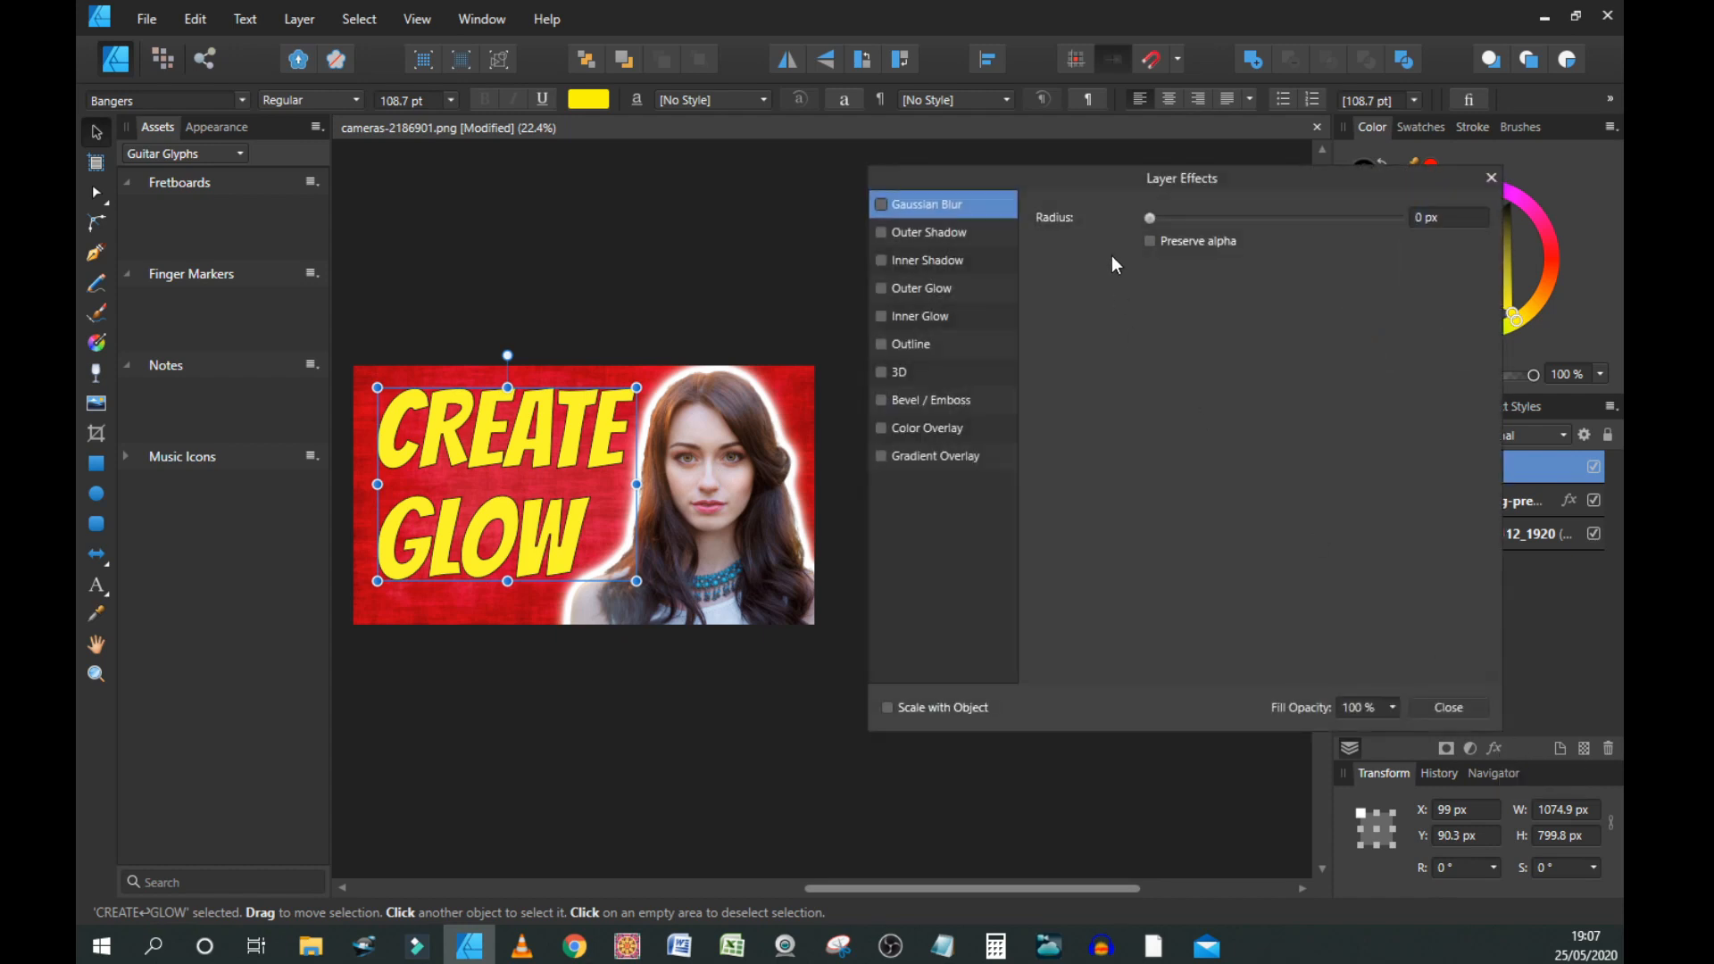
{"action": "left_click", "coordinate": [927, 236]}
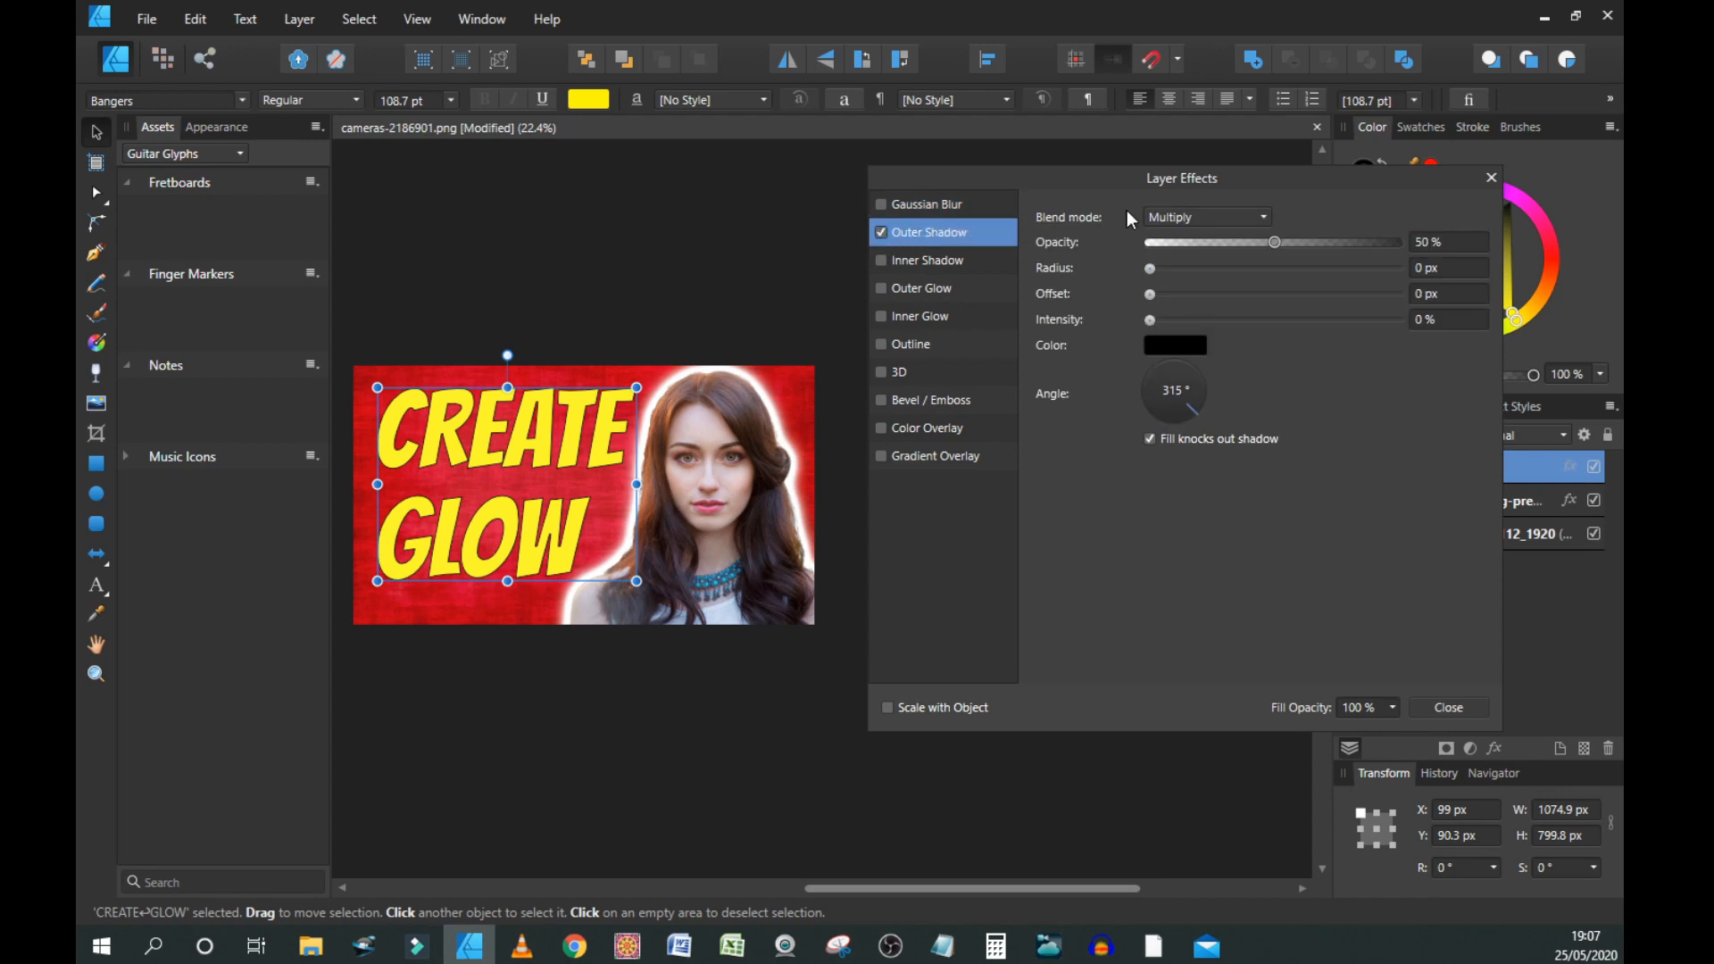
{"action": "left_click", "coordinate": [1213, 216]}
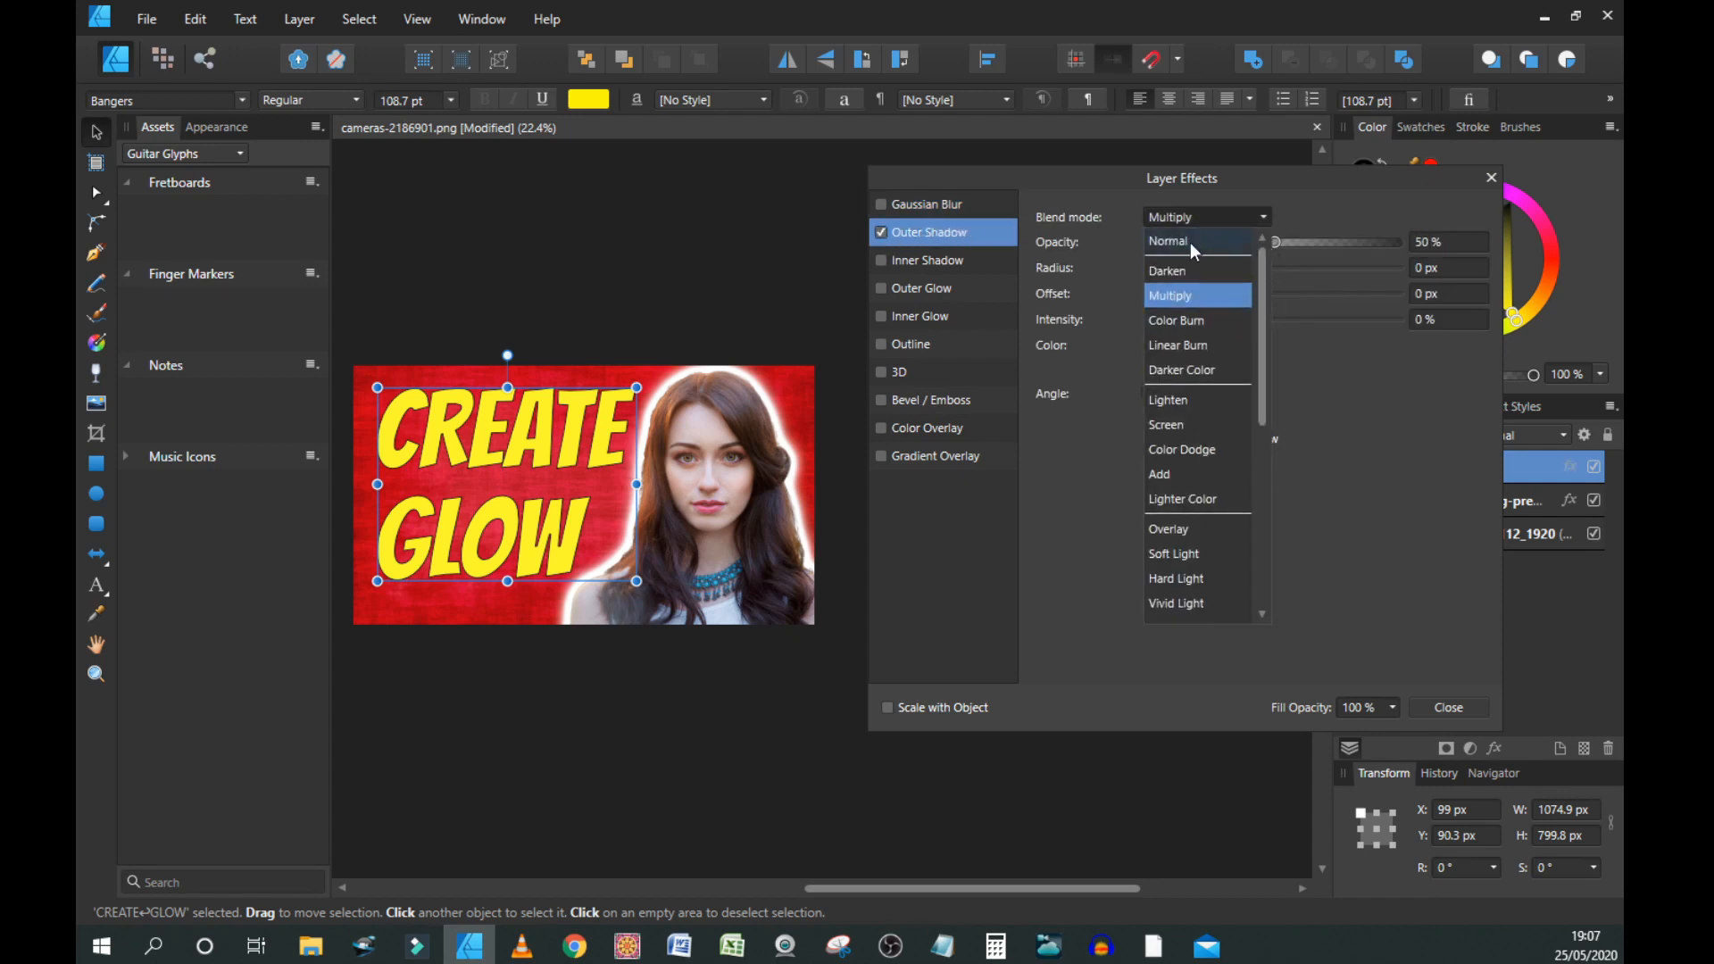
{"action": "left_click", "coordinate": [1191, 243]}
{"action": "left_click_drag", "start_coordinate": [1149, 268], "coordinate": [1346, 269]}
{"action": "left_click_drag", "start_coordinate": [1150, 320], "coordinate": [1340, 318]}
{"action": "left_click_drag", "start_coordinate": [1150, 295], "coordinate": [1207, 293]}
{"action": "left_click_drag", "start_coordinate": [1277, 242], "coordinate": [1299, 242]}
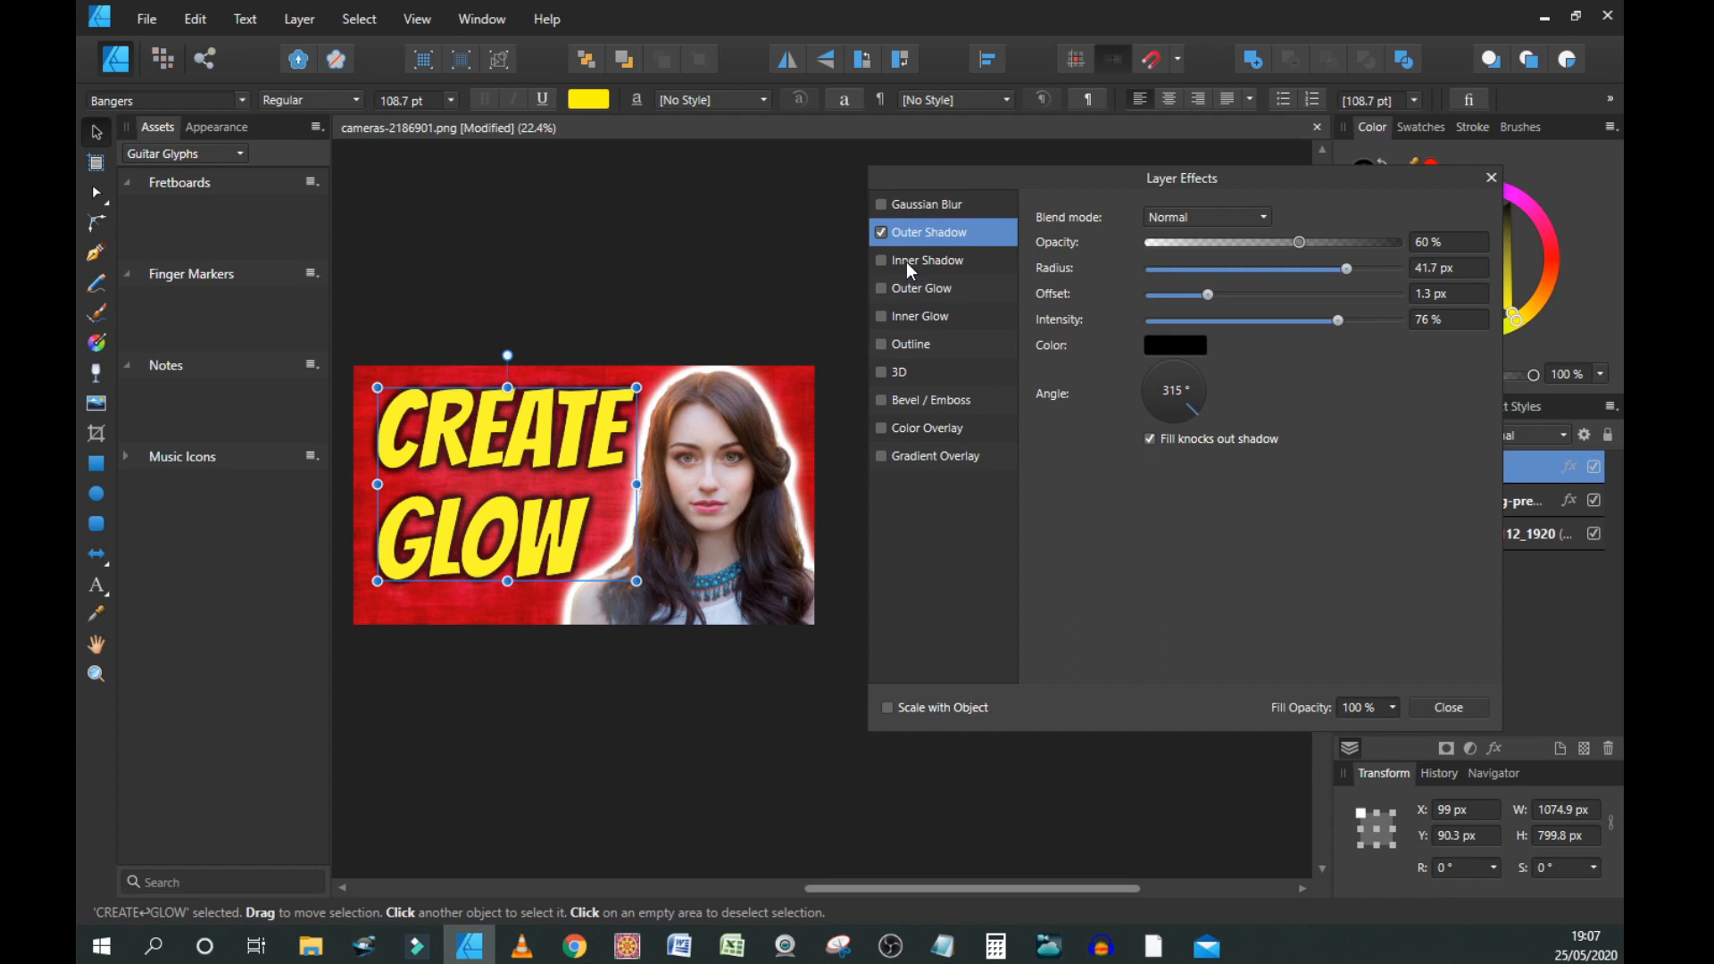
- Give the text a 14.3 px black outside outline and an Outer Glow with Normal blend mode, 47.4 px radius and 80 % intensity
{"action": "left_click", "coordinate": [914, 345]}
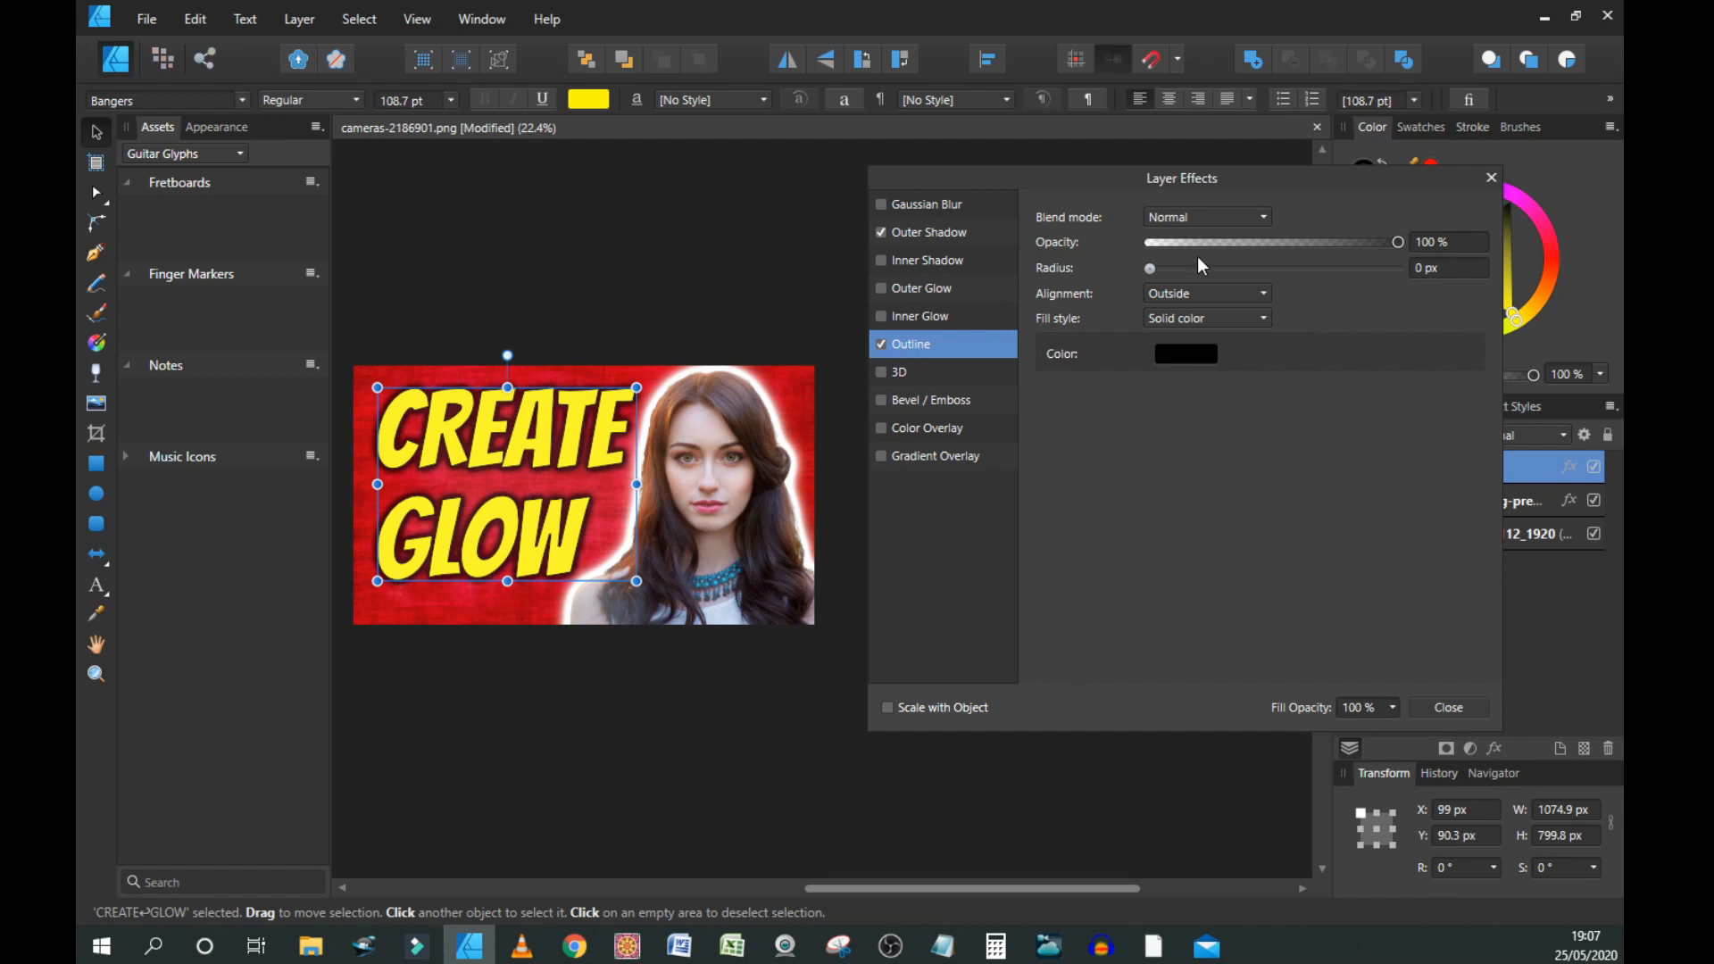
{"action": "left_click_drag", "start_coordinate": [1150, 270], "coordinate": [1266, 266]}
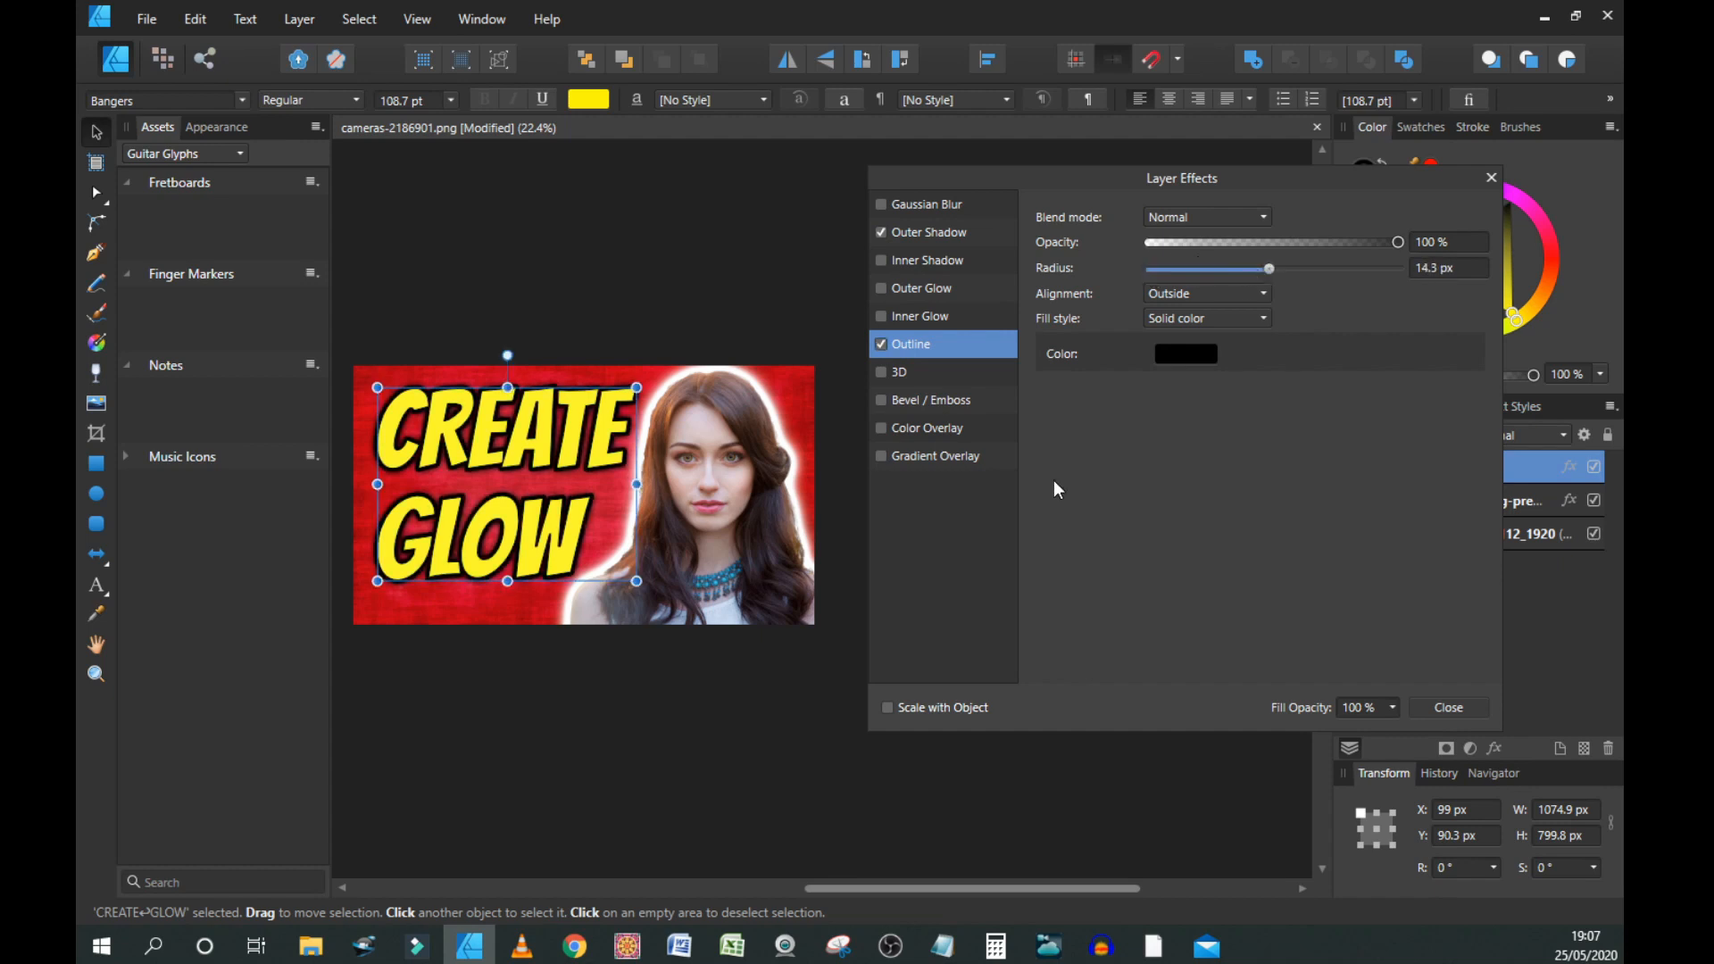
{"action": "left_click", "coordinate": [902, 289]}
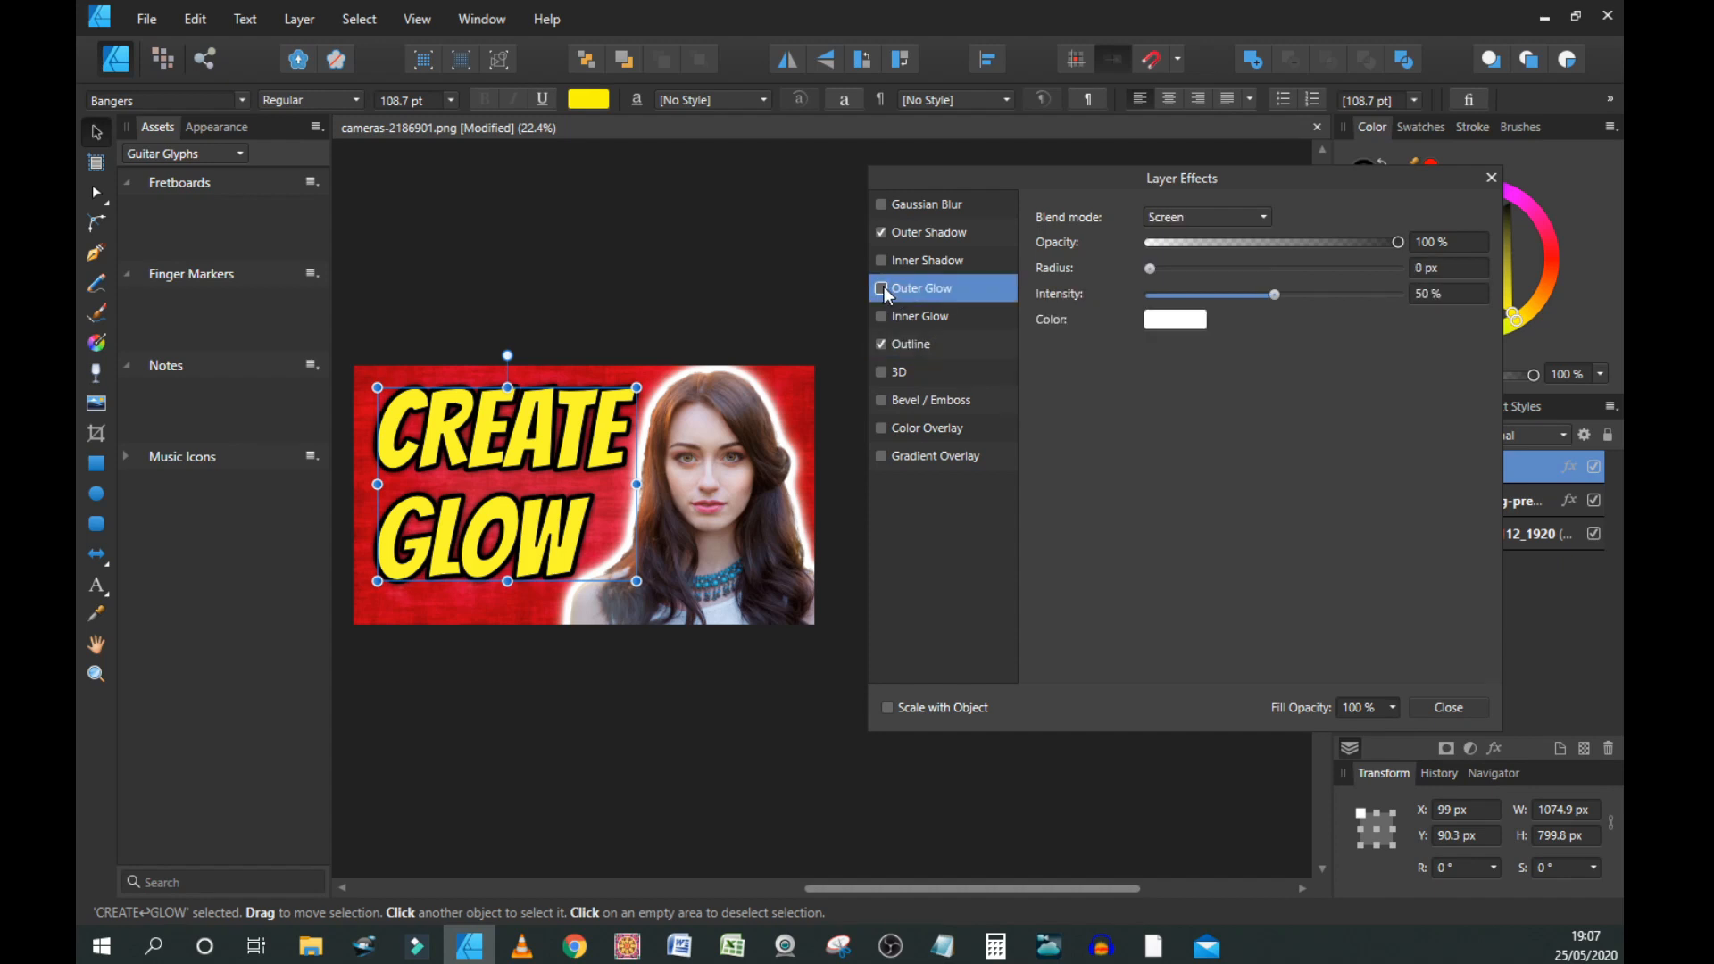
{"action": "left_click", "coordinate": [1207, 217]}
{"action": "left_click", "coordinate": [1170, 234]}
{"action": "left_click_drag", "start_coordinate": [1148, 270], "coordinate": [1348, 292]}
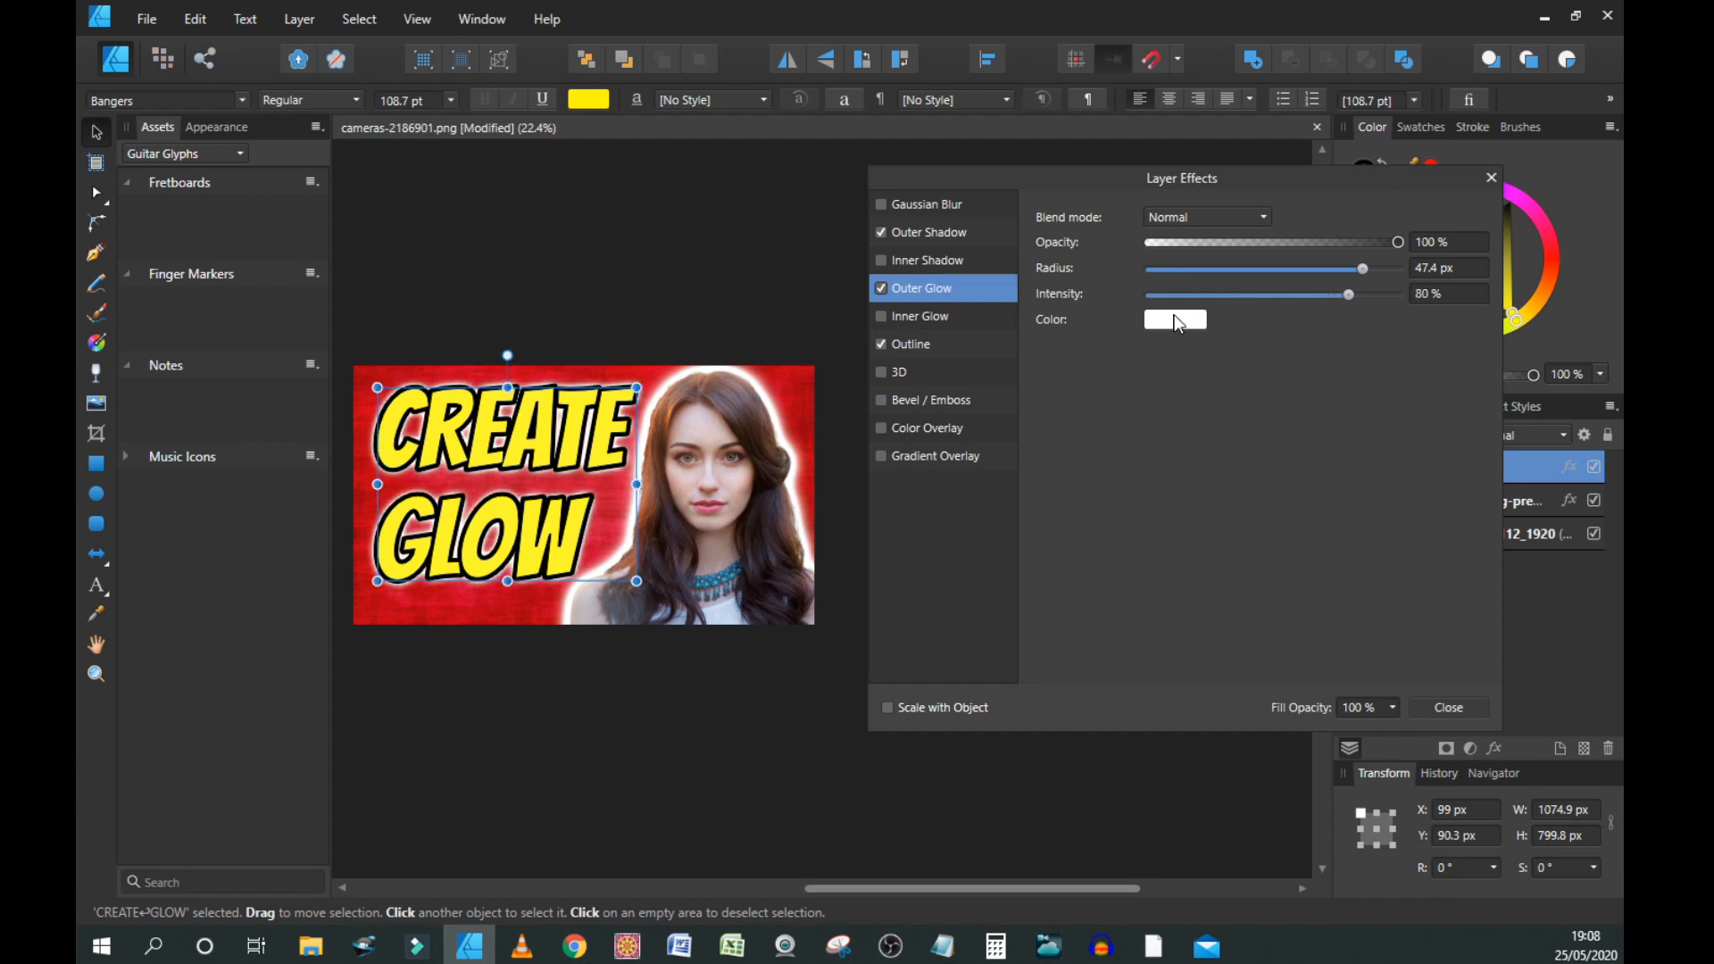
- Set the text's outer glow colour to light blue, close the layer effects and deselect the text
{"action": "left_click", "coordinate": [1165, 326]}
{"action": "left_click_drag", "start_coordinate": [1186, 445], "coordinate": [1100, 454]}
{"action": "left_click", "coordinate": [1448, 707]}
{"action": "left_click", "coordinate": [552, 297]}
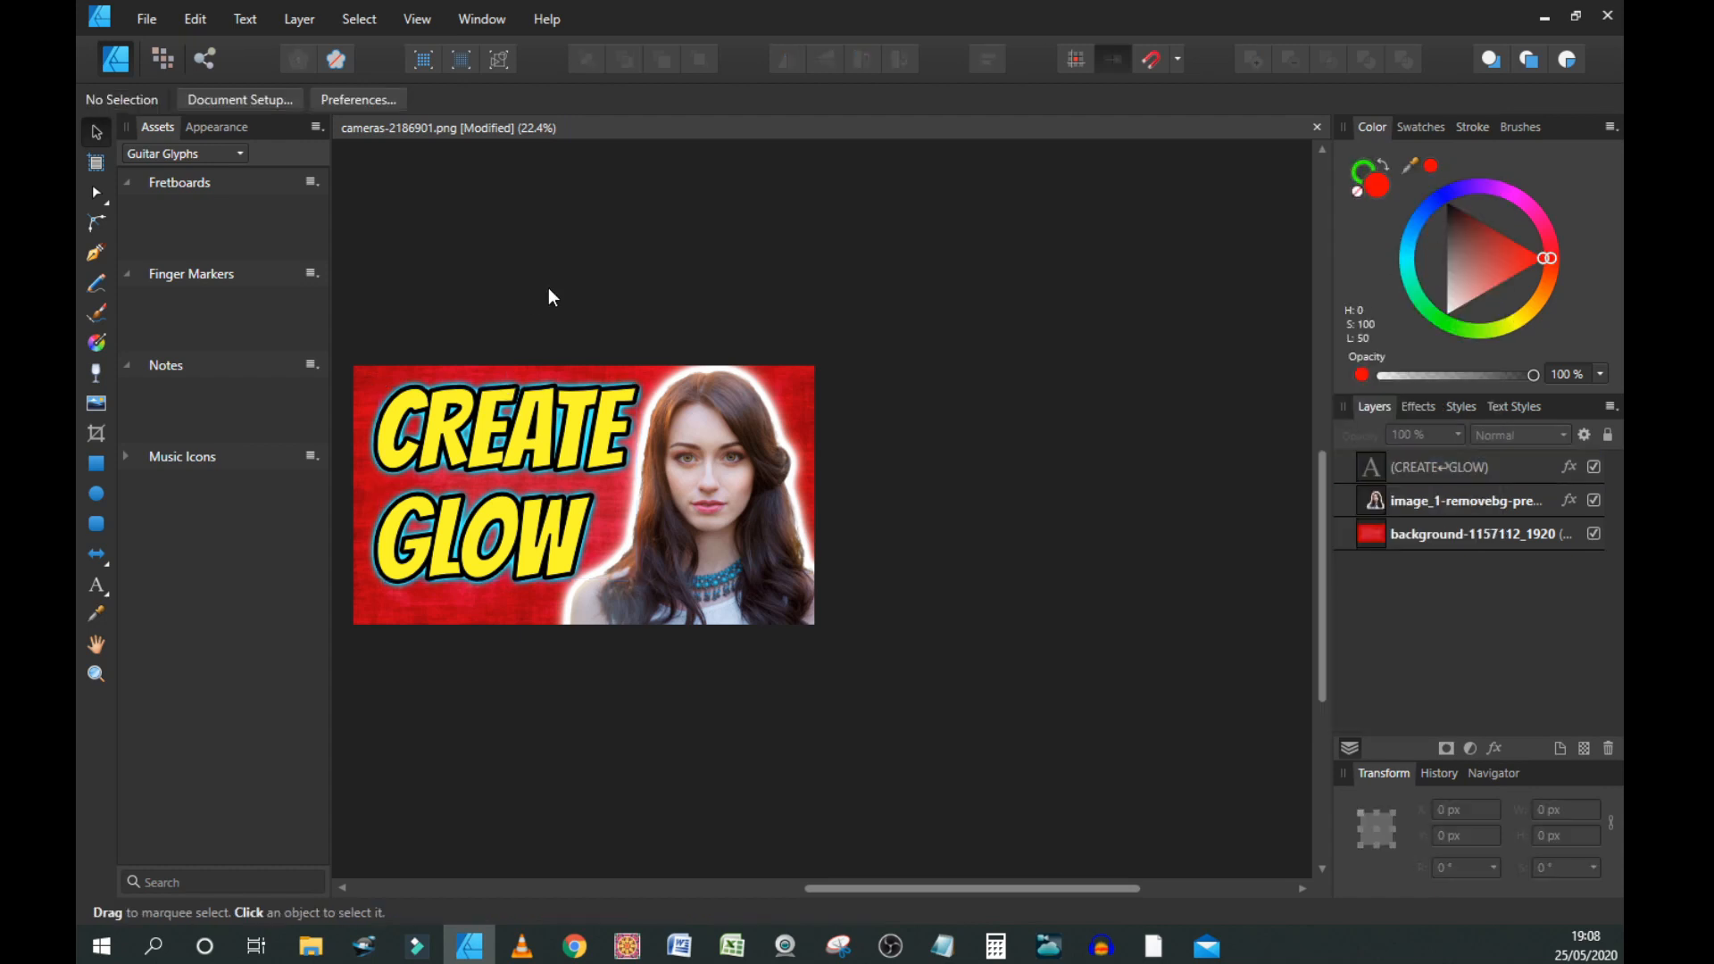
- Export the whole document as a 1920 × 1080 px JPEG named "Create glow" in the TubeTechs folder, replacing the existing file
{"action": "left_click", "coordinate": [245, 19]}
{"action": "mouse_move", "coordinate": [132, 18]}
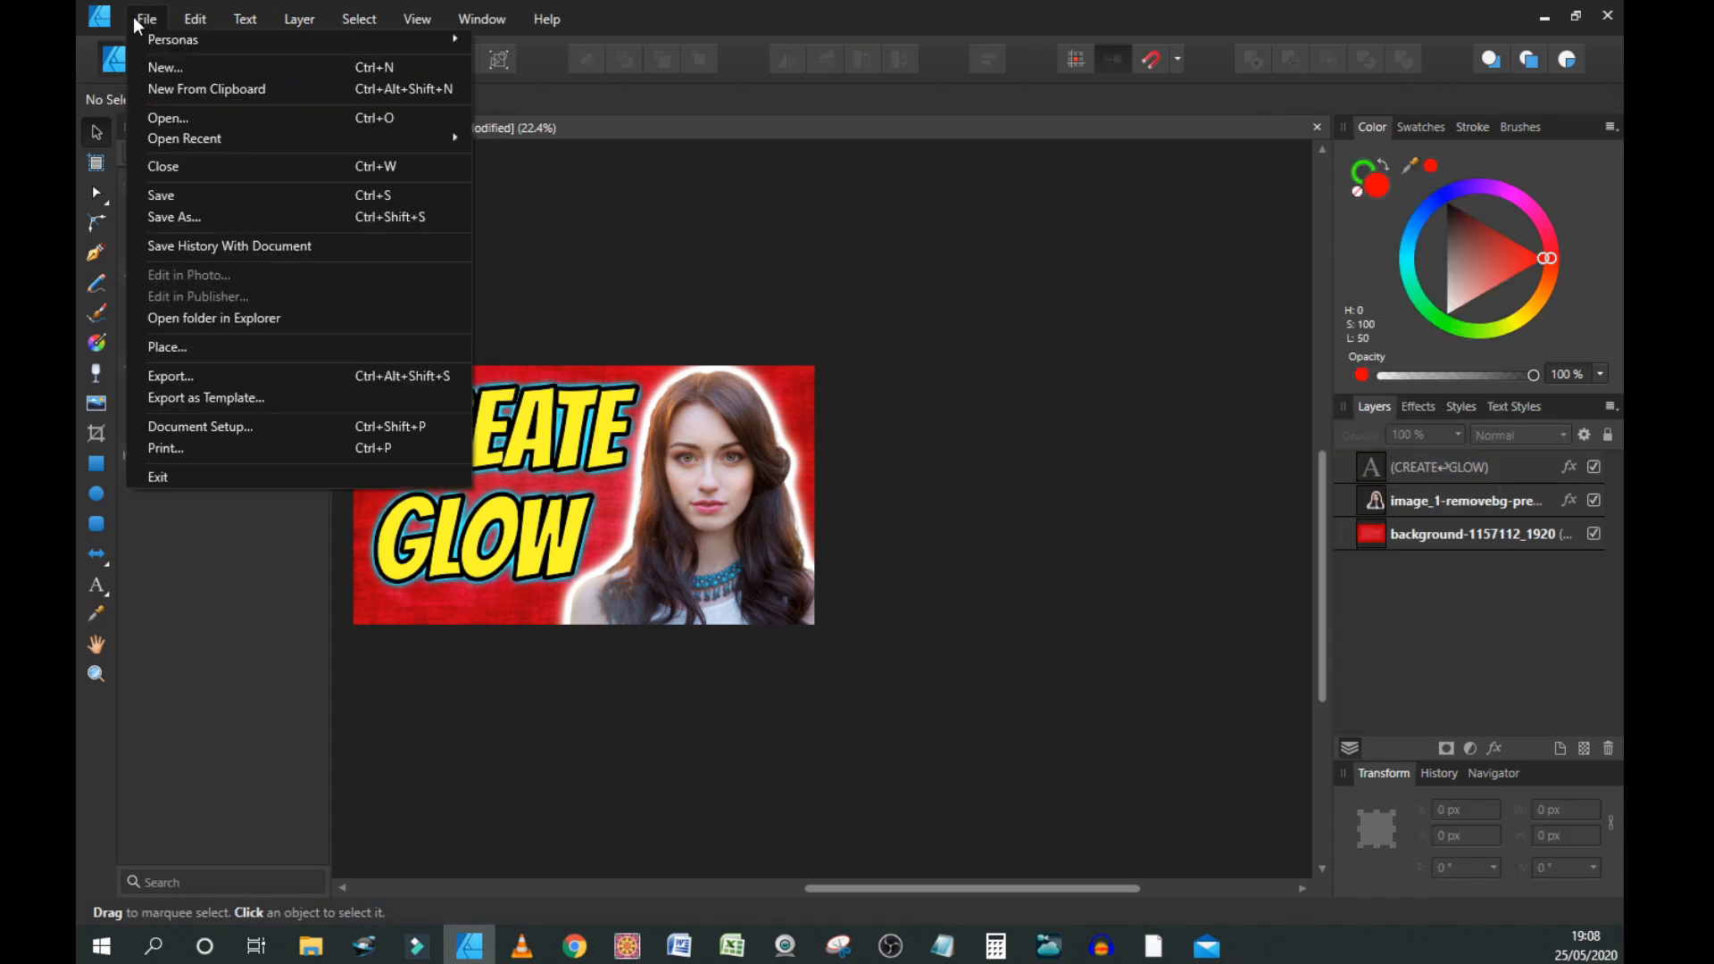
{"action": "left_click", "coordinate": [223, 382]}
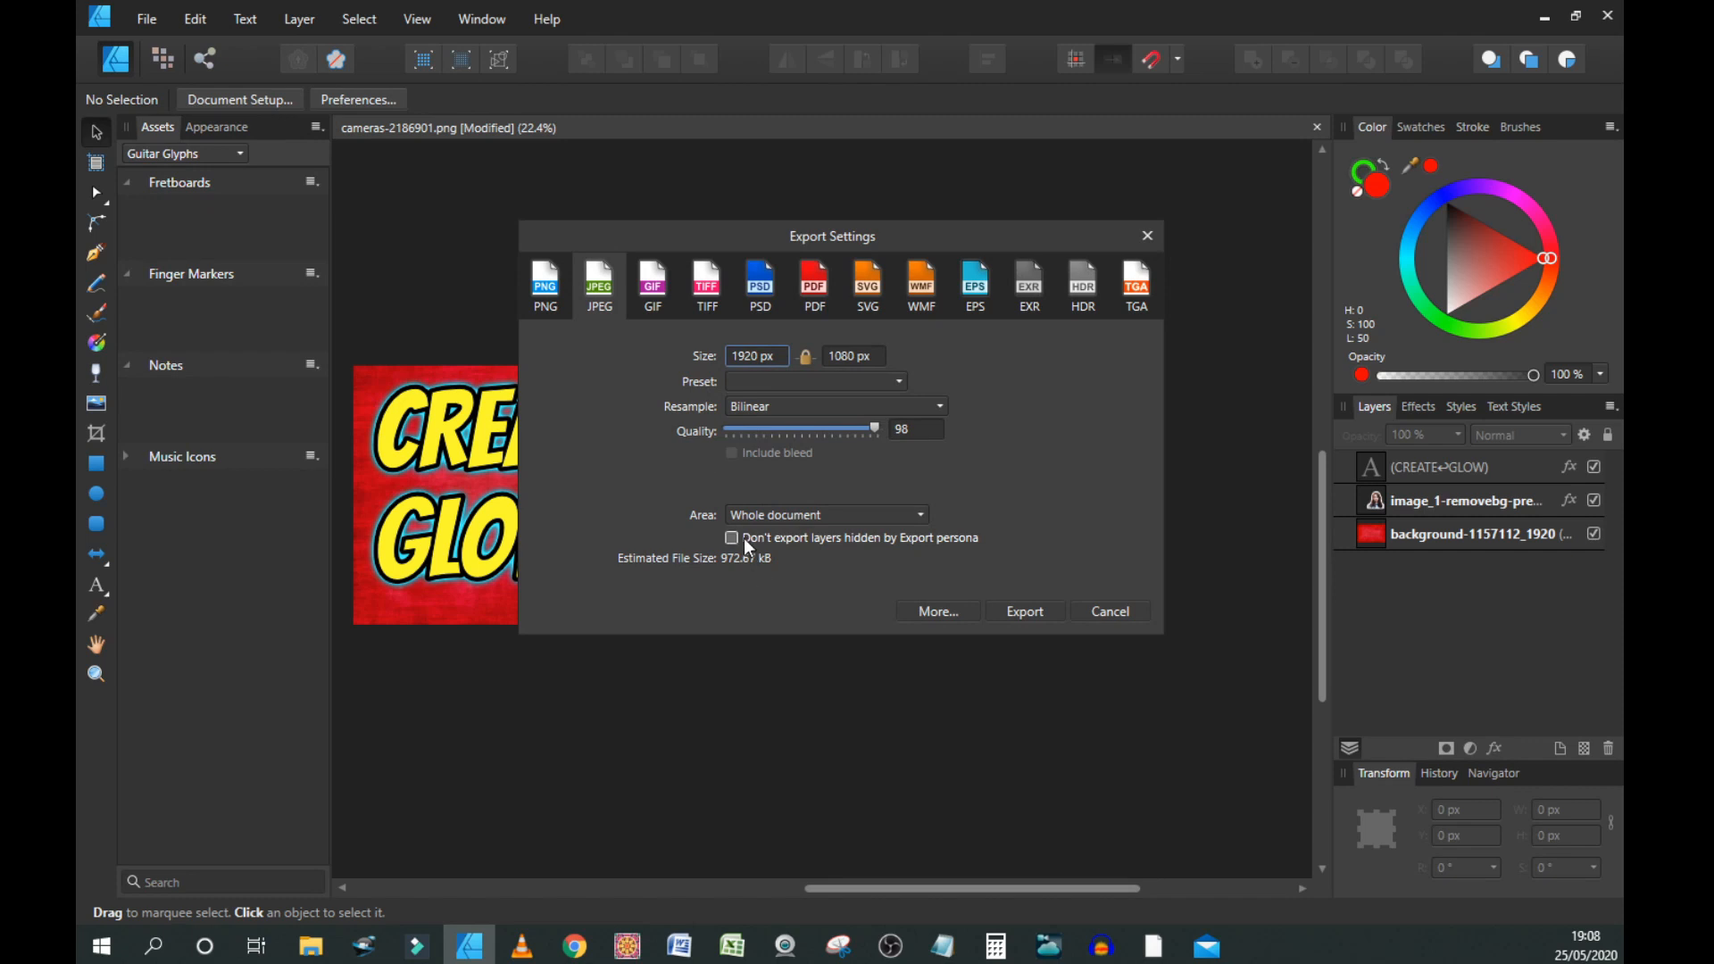
{"action": "left_click_drag", "start_coordinate": [575, 243], "coordinate": [592, 211]}
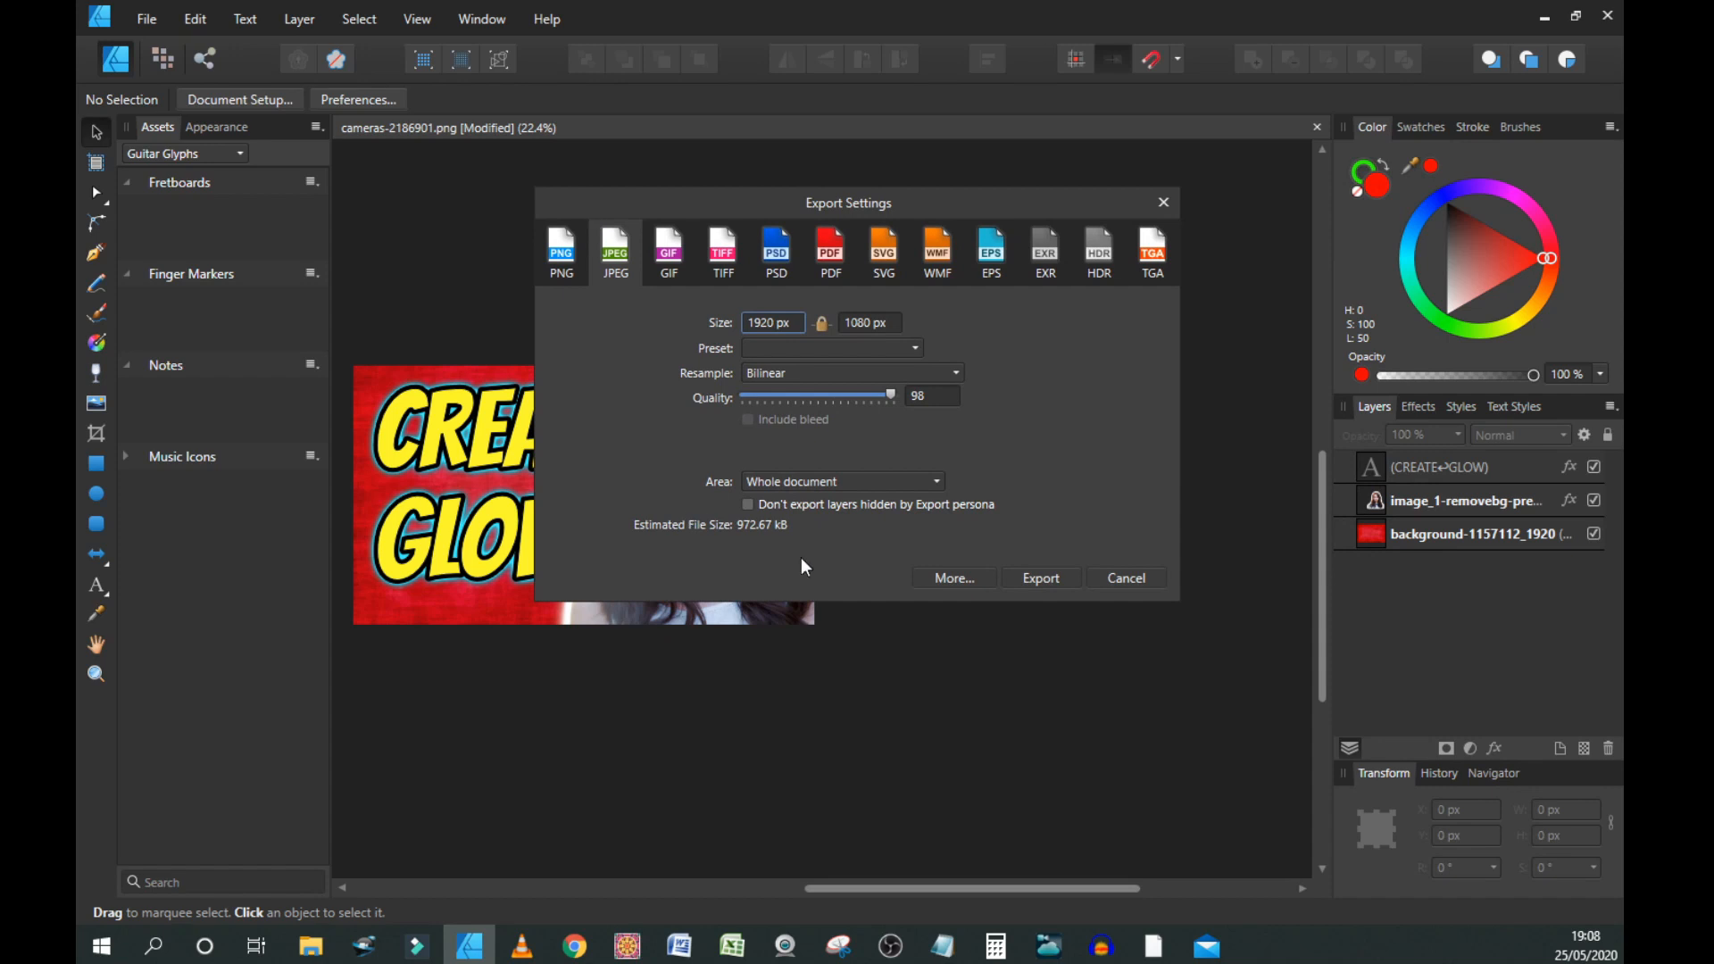
{"action": "key", "text": "Return"}
{"action": "left_click", "coordinate": [1392, 845]}
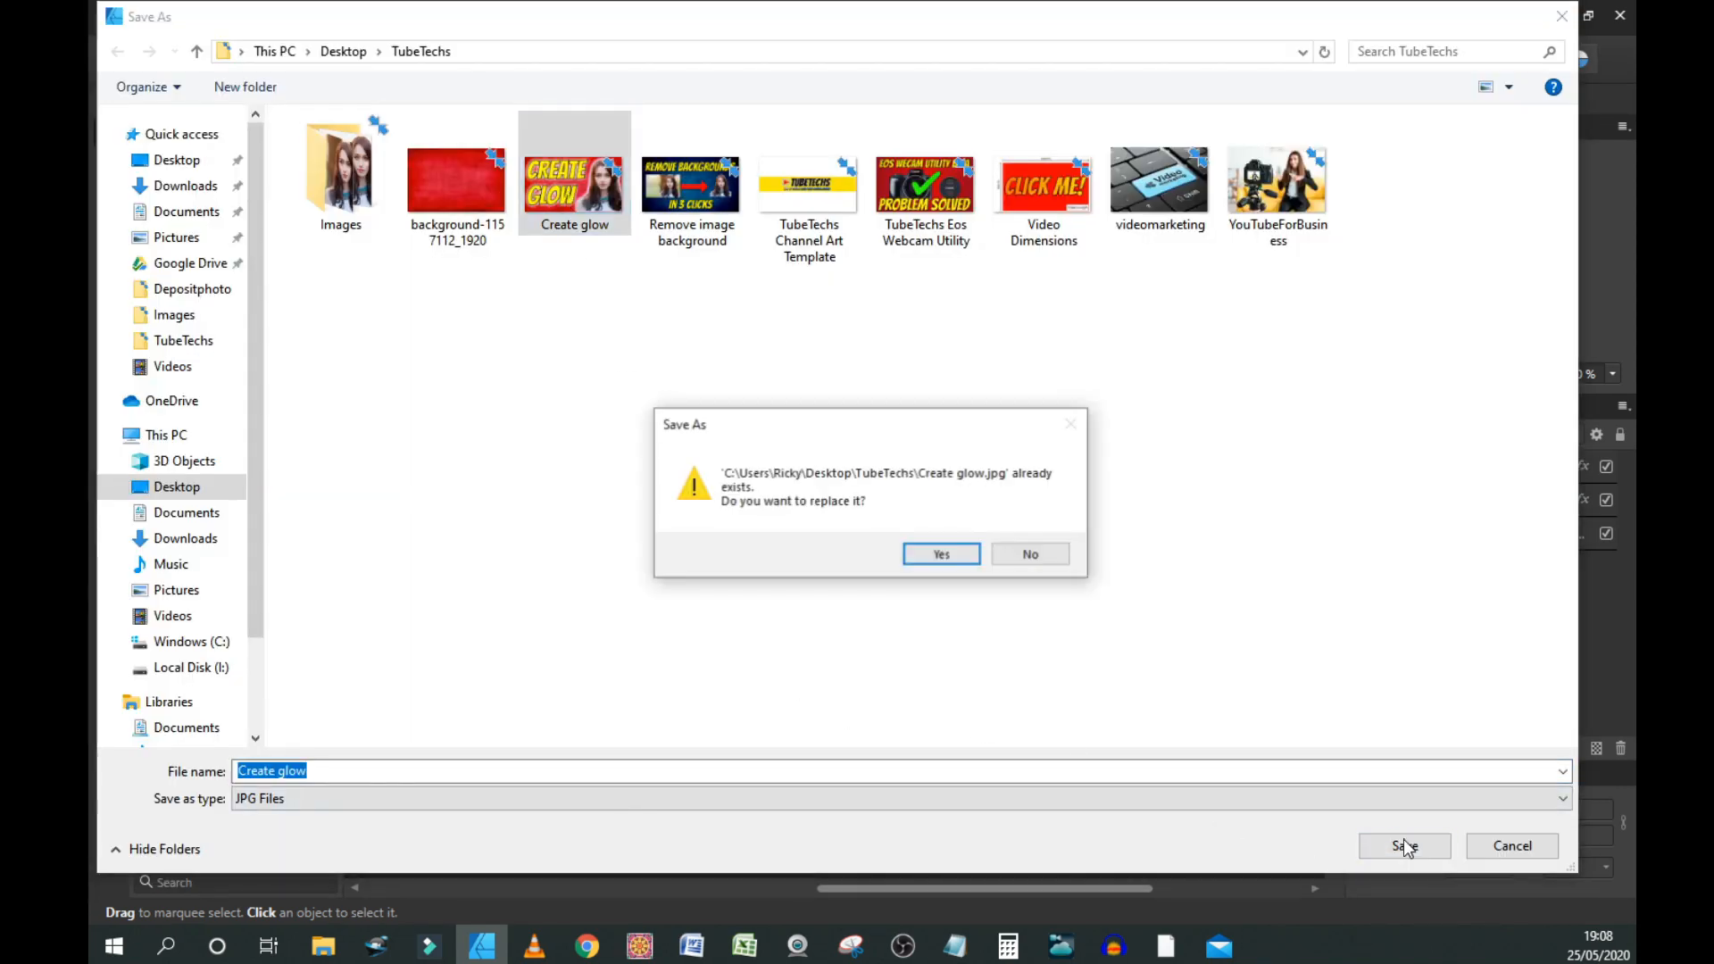
{"action": "left_click", "coordinate": [941, 555]}
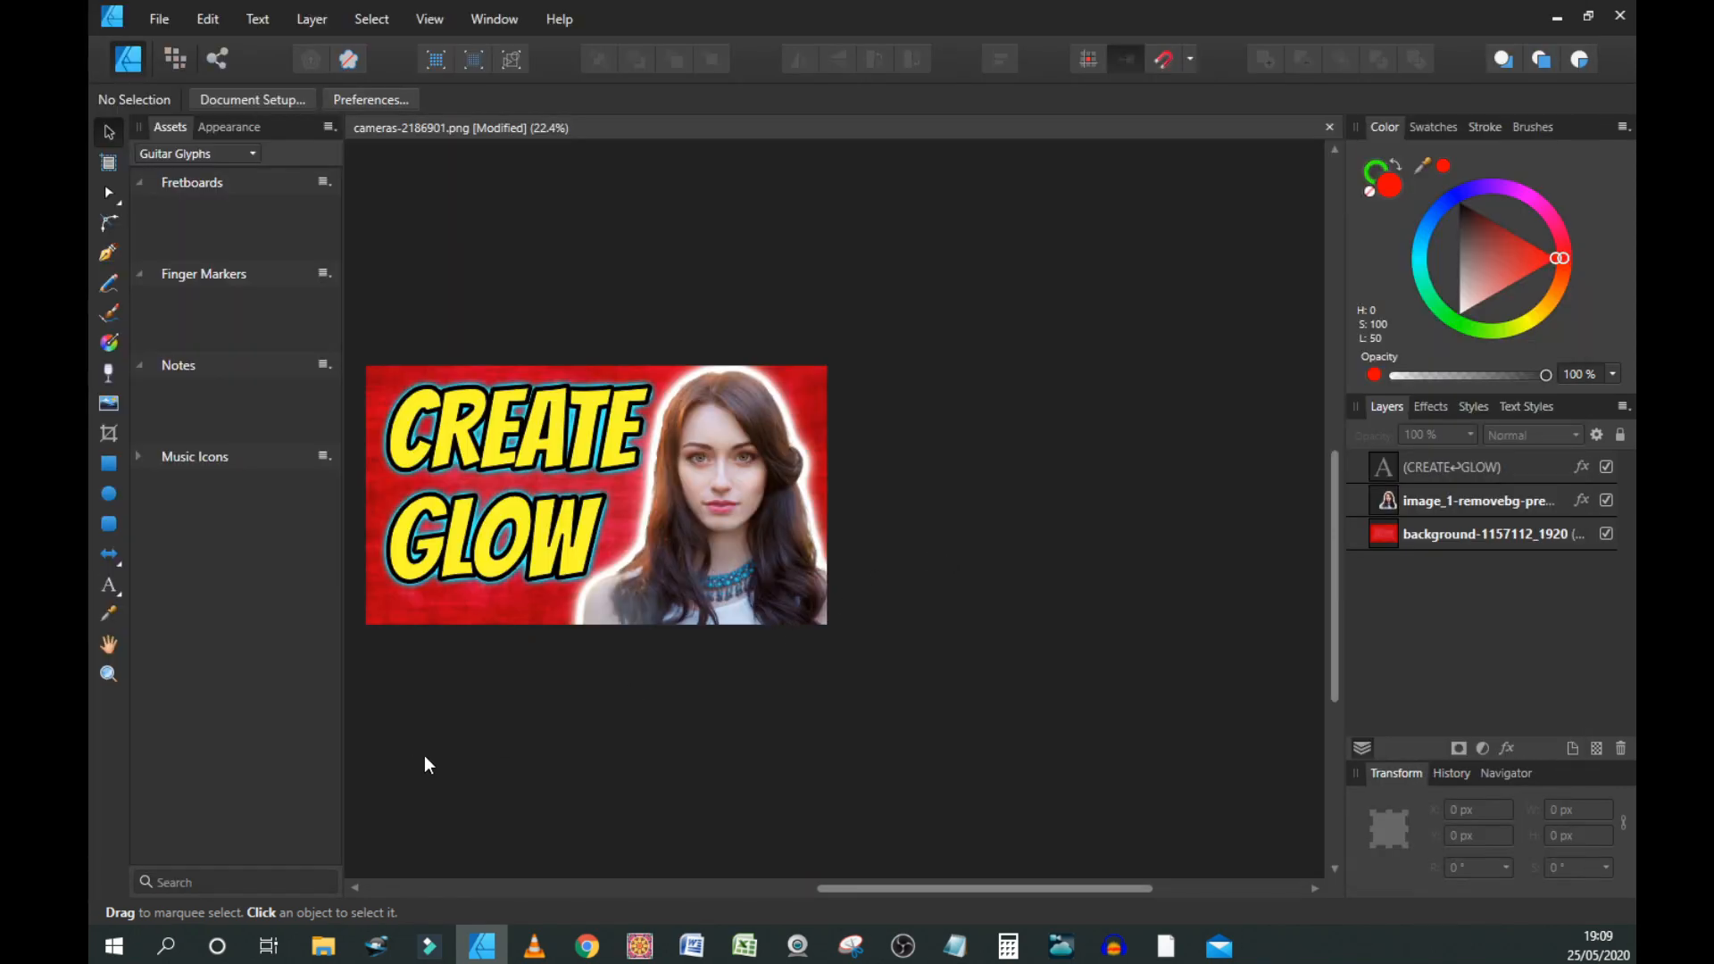